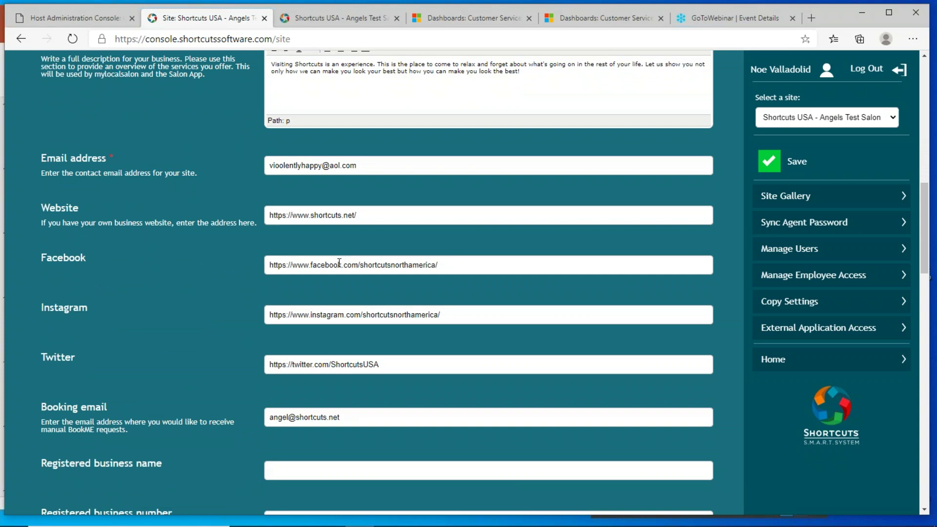
# Scroll back up to the top of the Angels Test Salon site settings page
pyautogui.scroll(12, 339, 263)
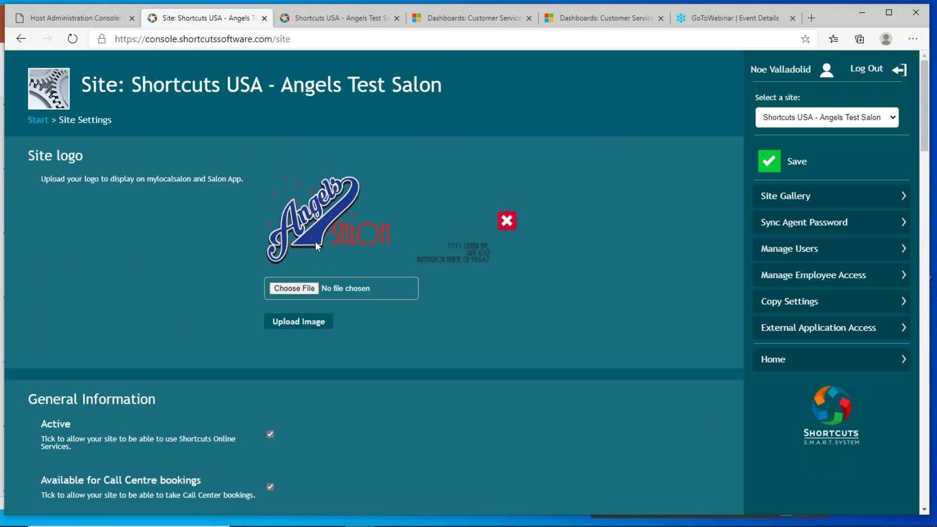
# Return to the console Start page, then switch to the salon's appointment calendar tab
pyautogui.click(45, 123)
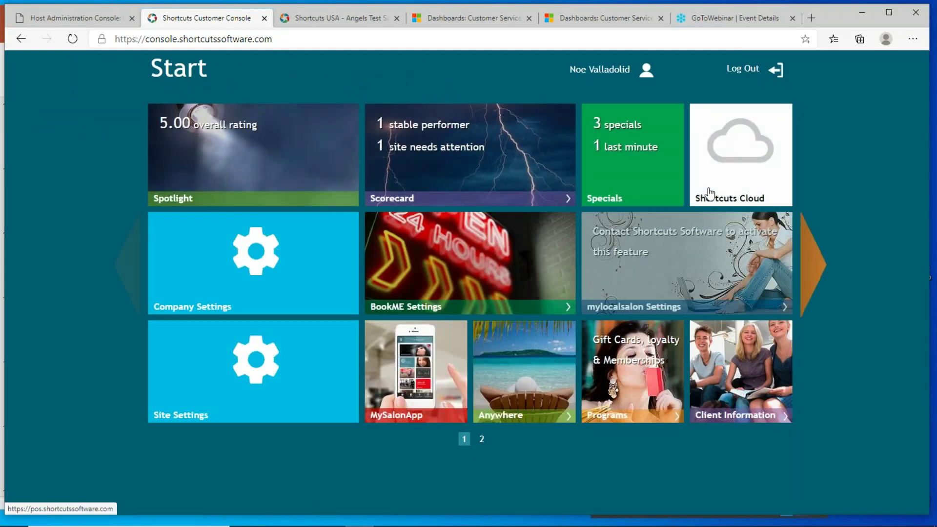
pyautogui.click(359, 19)
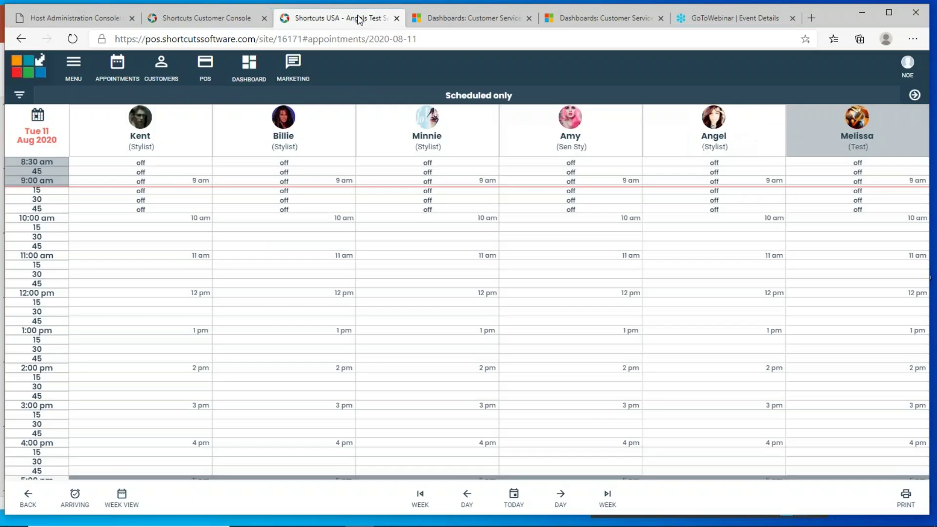
# In Marketing, review the April Alert email under Message all clients, then return to campaign types
pyautogui.click(295, 63)
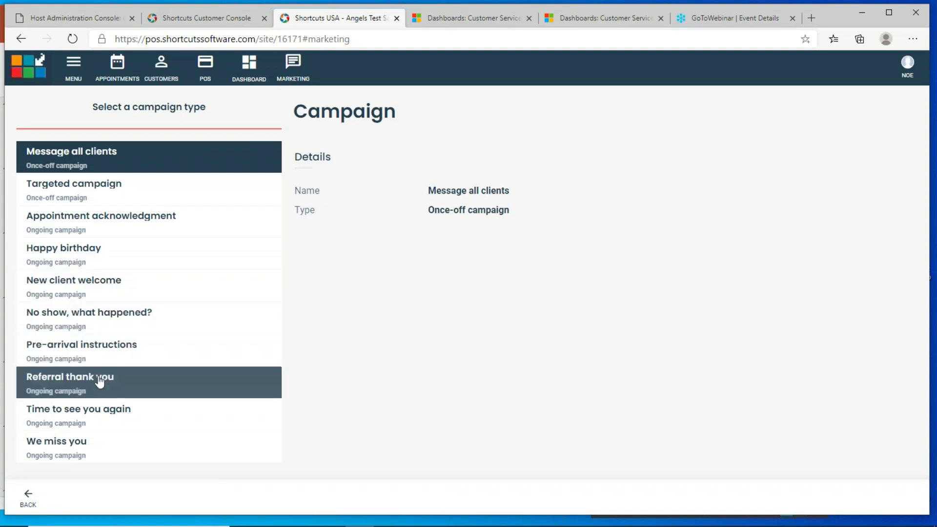
pyautogui.click(104, 159)
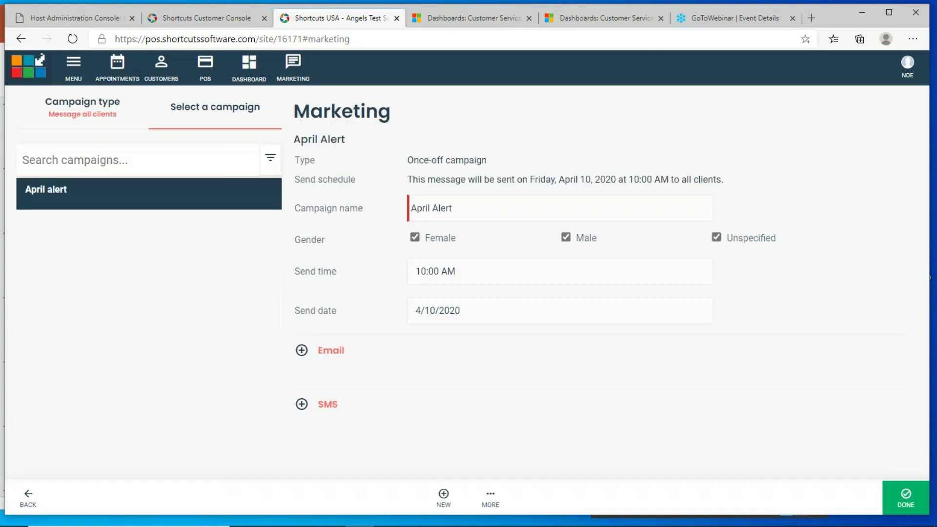
pyautogui.click(302, 351)
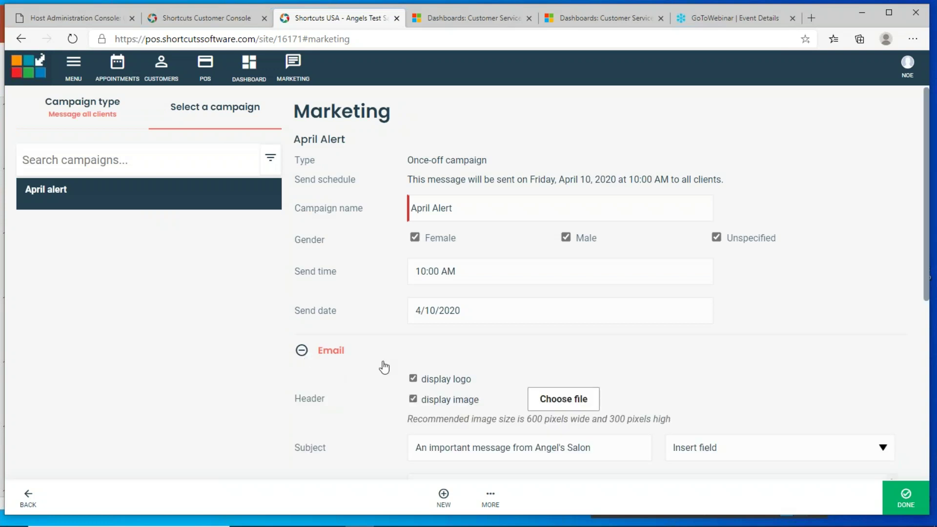
pyautogui.click(109, 109)
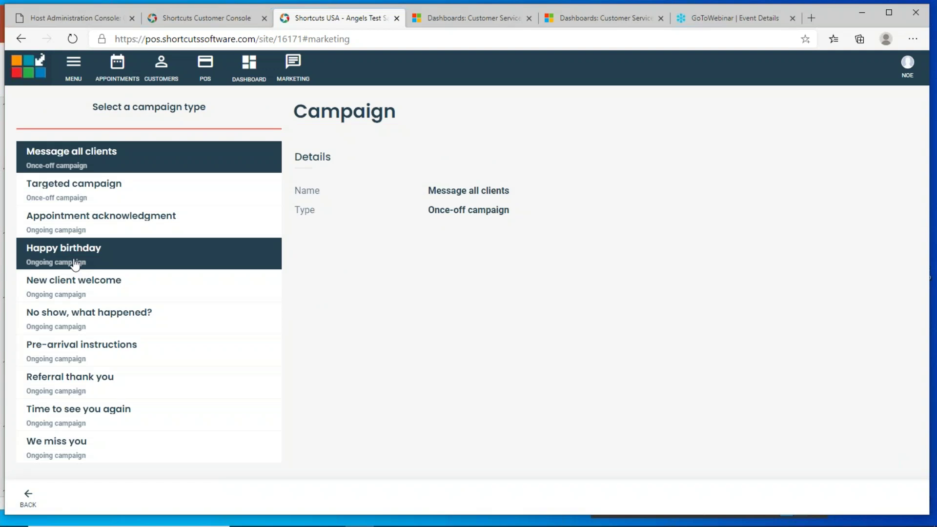
pyautogui.click(74, 264)
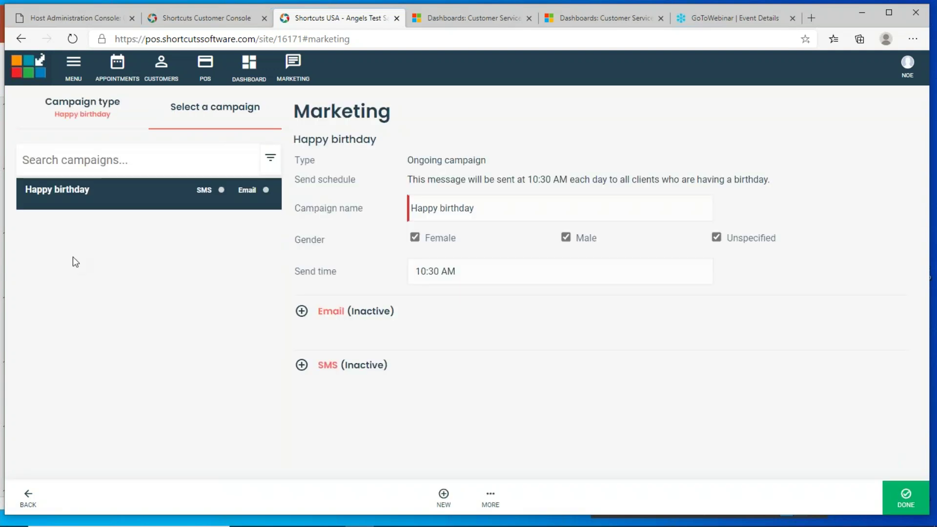
# Expand and collapse the Happy birthday campaign's email settings to look them over
pyautogui.click(302, 312)
pyautogui.click(302, 312)
pyautogui.click(302, 312)
pyautogui.click(302, 312)
pyautogui.click(302, 312)
pyautogui.click(302, 312)
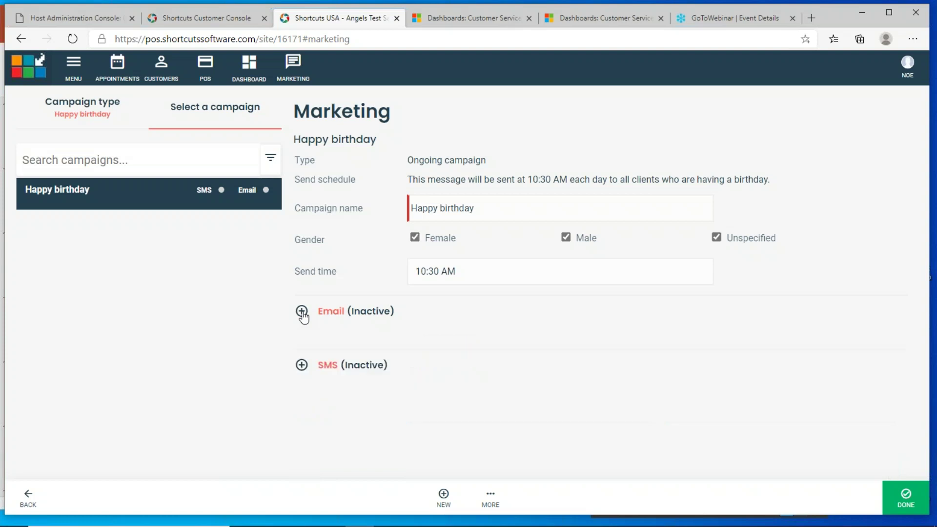
# Expand and collapse the birthday SMS message to review its text
pyautogui.click(303, 367)
pyautogui.click(303, 367)
pyautogui.click(302, 367)
pyautogui.click(303, 367)
pyautogui.click(302, 367)
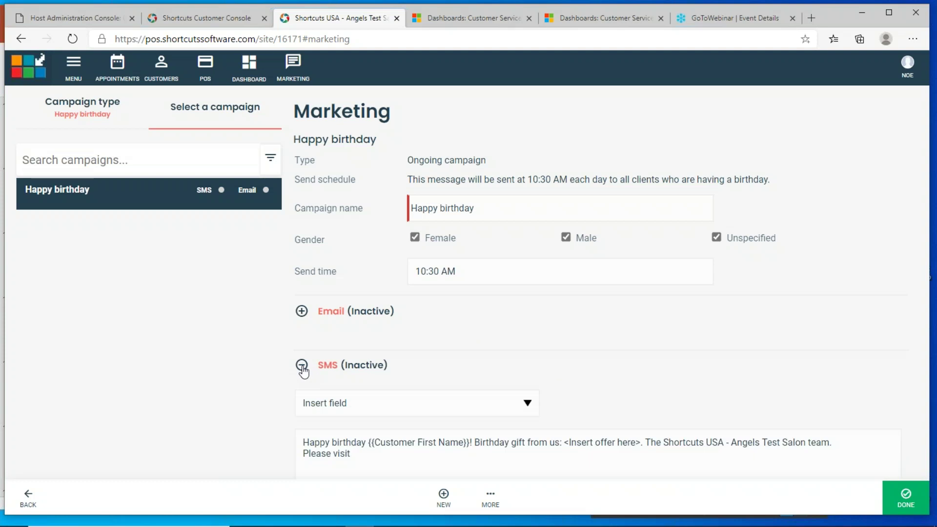
pyautogui.click(303, 367)
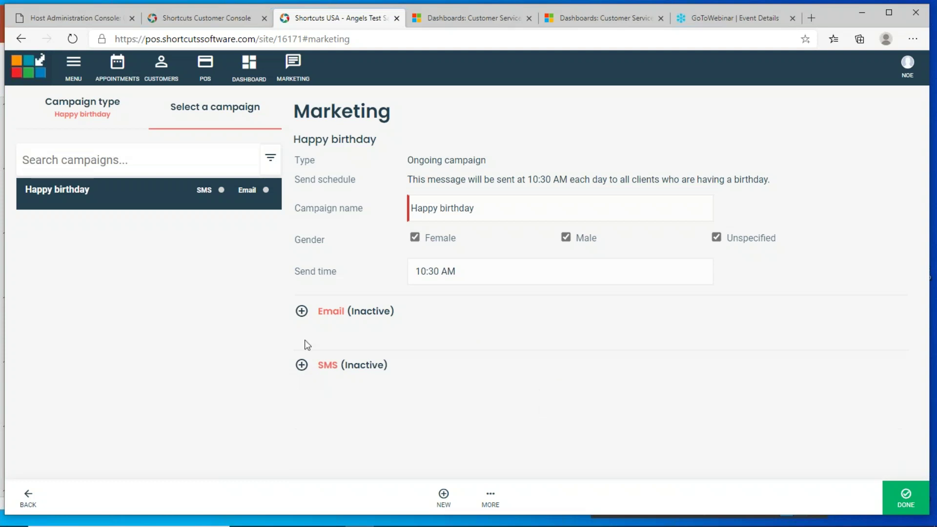
# Reopen the birthday email settings and highlight the recommended header image size
pyautogui.click(301, 313)
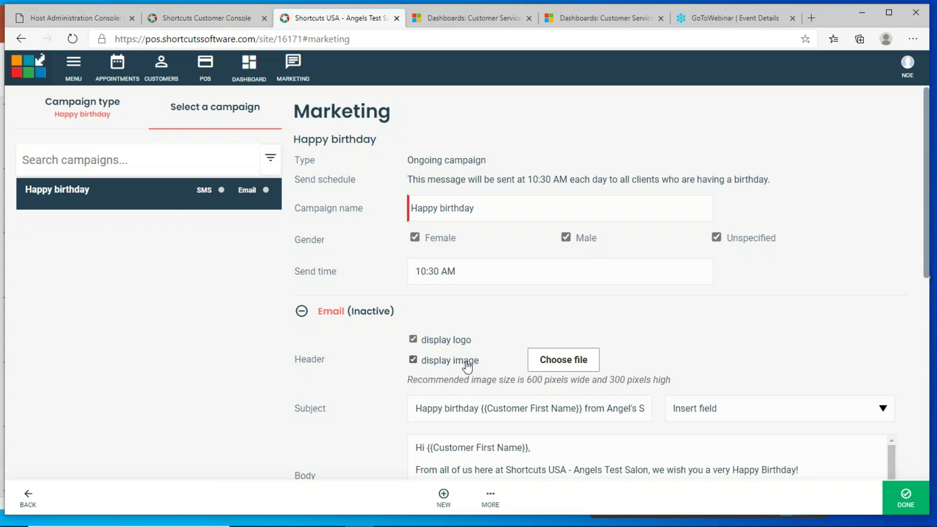
pyautogui.moveTo(525, 381); pyautogui.dragTo(630, 385)
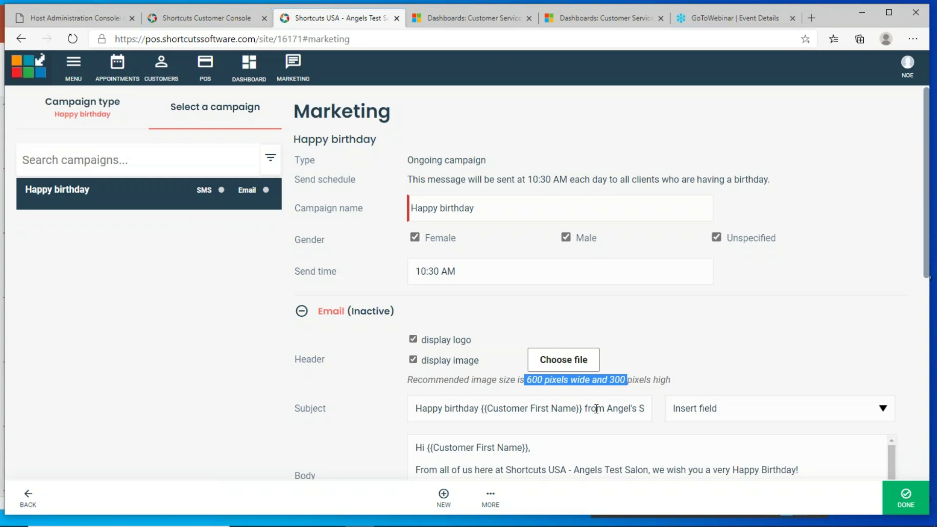
pyautogui.scroll(-1, 597, 410)
# Delete the {{Customer First Name}} placeholder from the birthday email subject
pyautogui.click(500, 368)
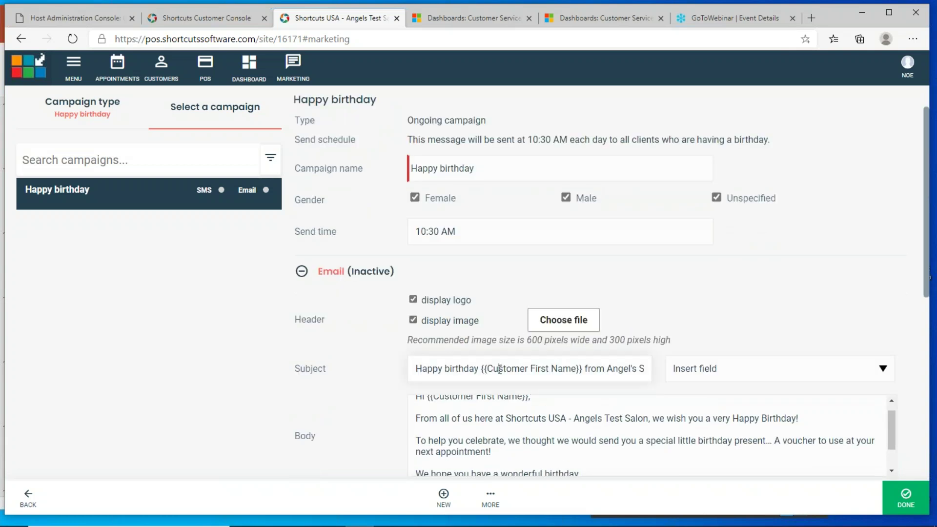
pyautogui.moveTo(429, 367); pyautogui.dragTo(482, 370)
pyautogui.click(573, 370)
pyautogui.moveTo(583, 369); pyautogui.dragTo(480, 372)
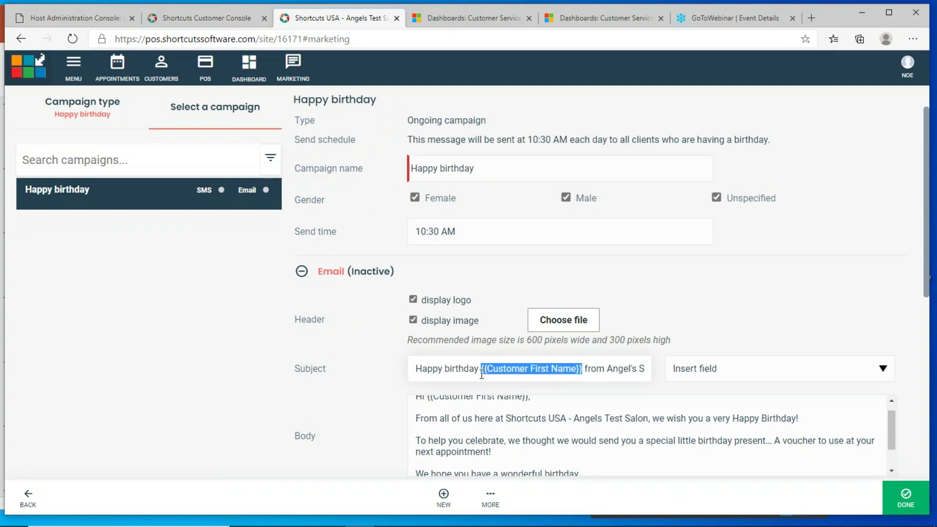
pyautogui.press('BackSpace')
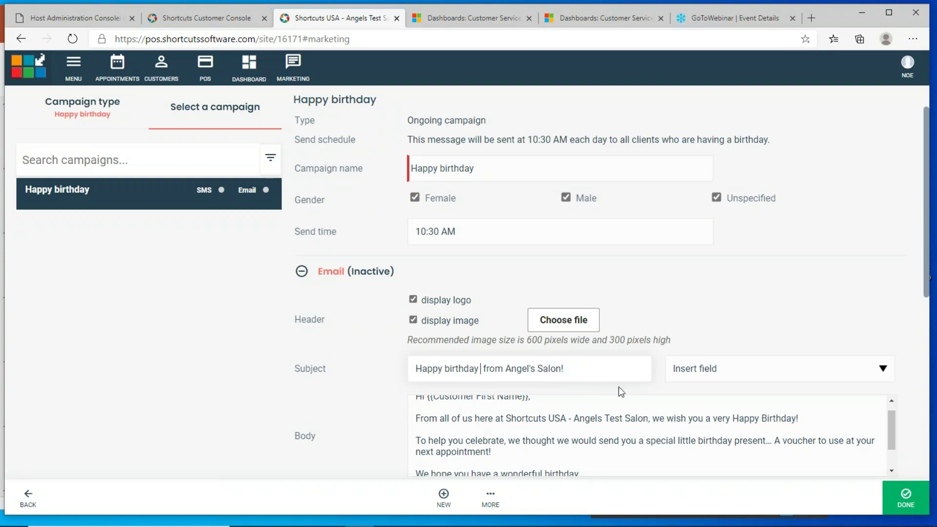
# Reinsert Customer First Name so the subject reads 'Happy birthday {{Customer First Name}} from Angel's Salon'
pyautogui.click(756, 373)
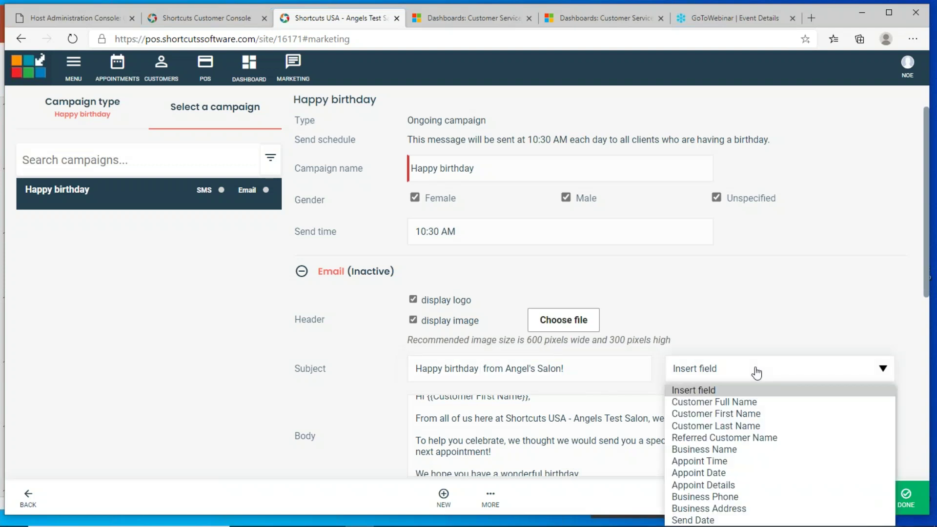
pyautogui.click(732, 414)
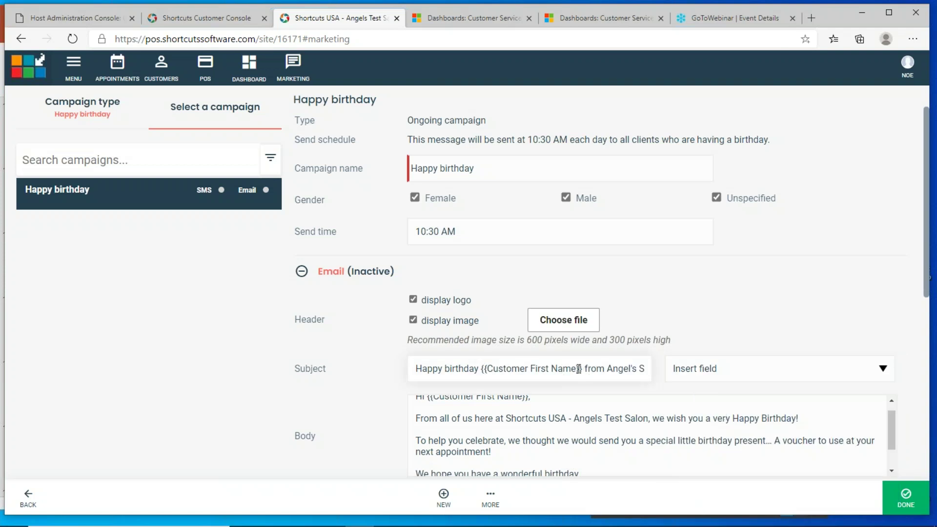
pyautogui.moveTo(577, 369); pyautogui.dragTo(535, 369)
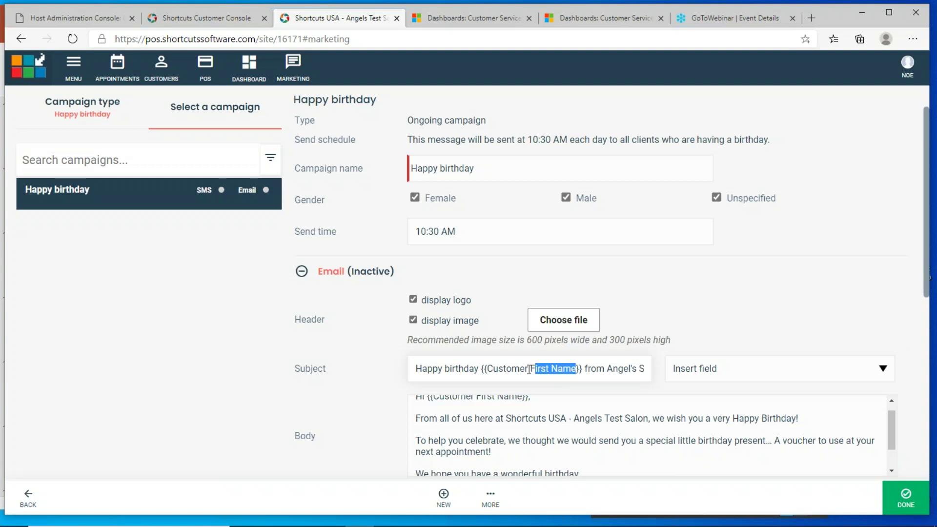
pyautogui.click(461, 367)
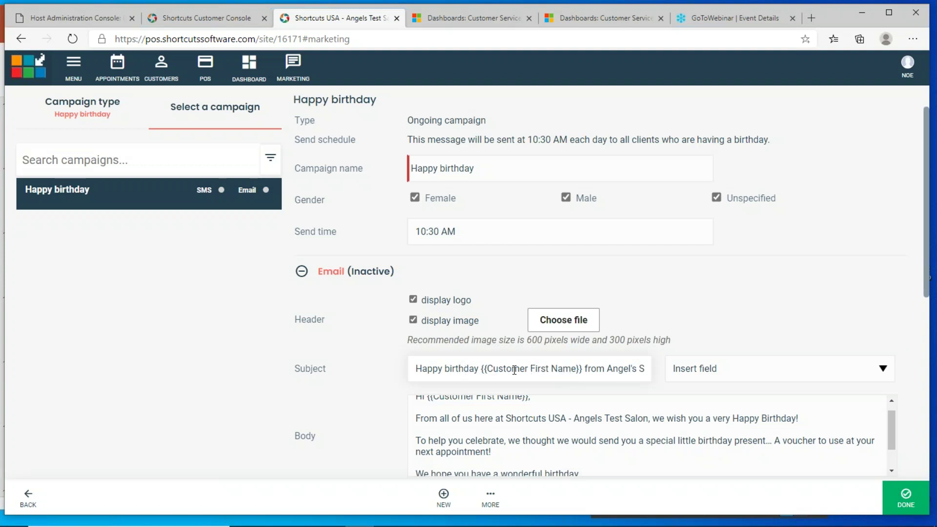
pyautogui.click(625, 370)
pyautogui.press('End')
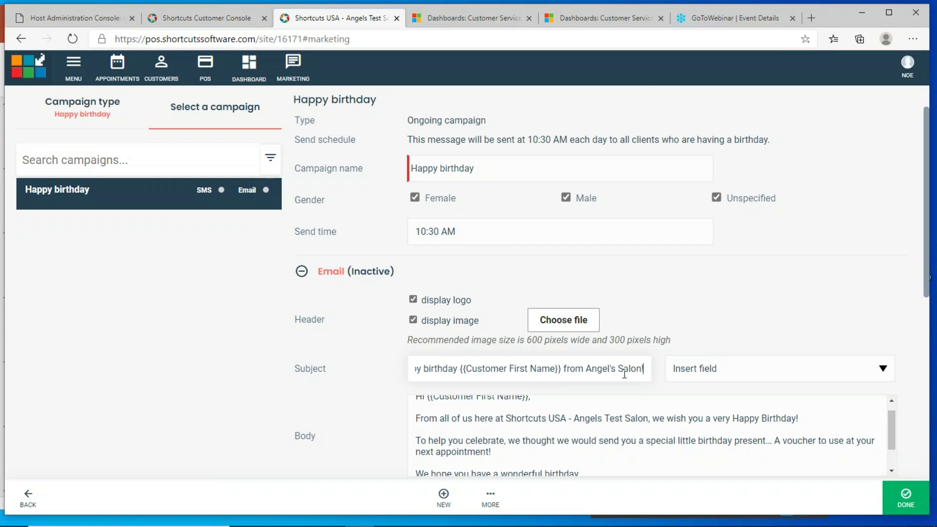
pyautogui.click(519, 410)
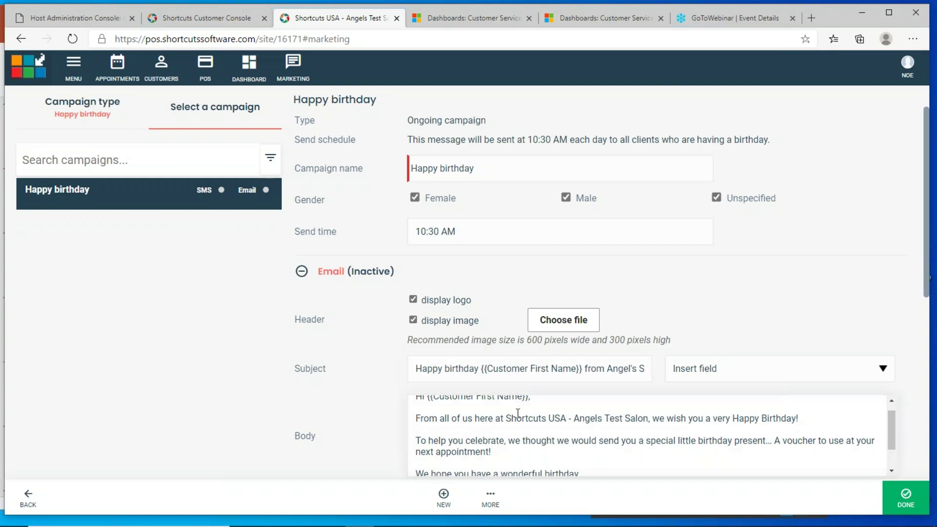
pyautogui.scroll(1, 519, 413)
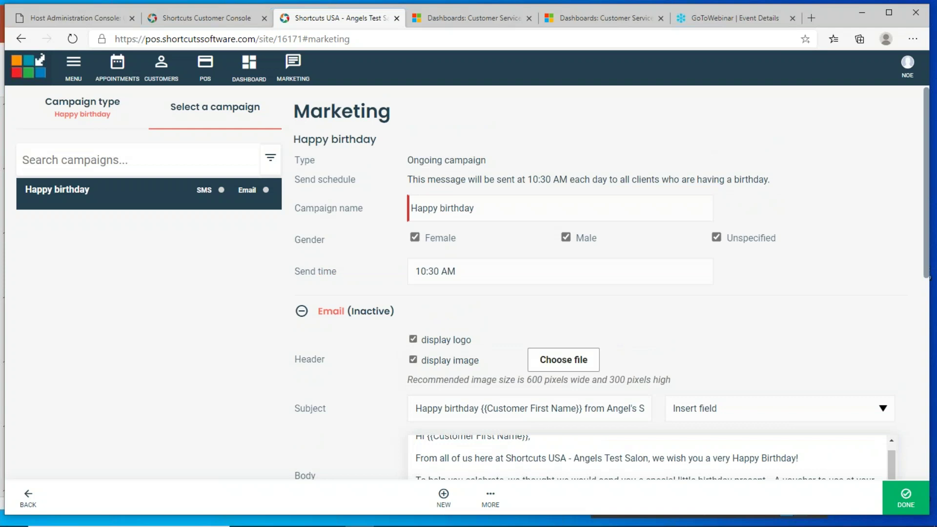
pyautogui.scroll(1, 504, 455)
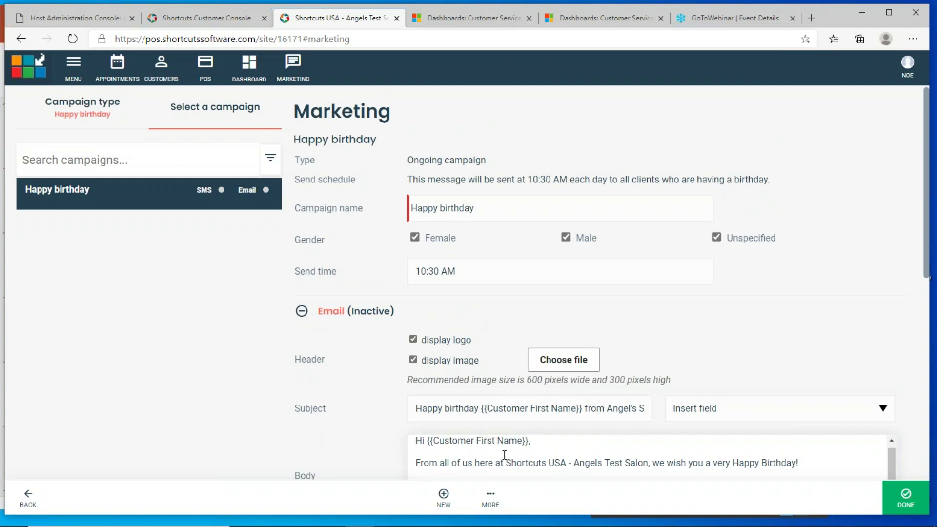
# Look over the opening lines of the birthday email body
pyautogui.scroll(-3, 505, 455)
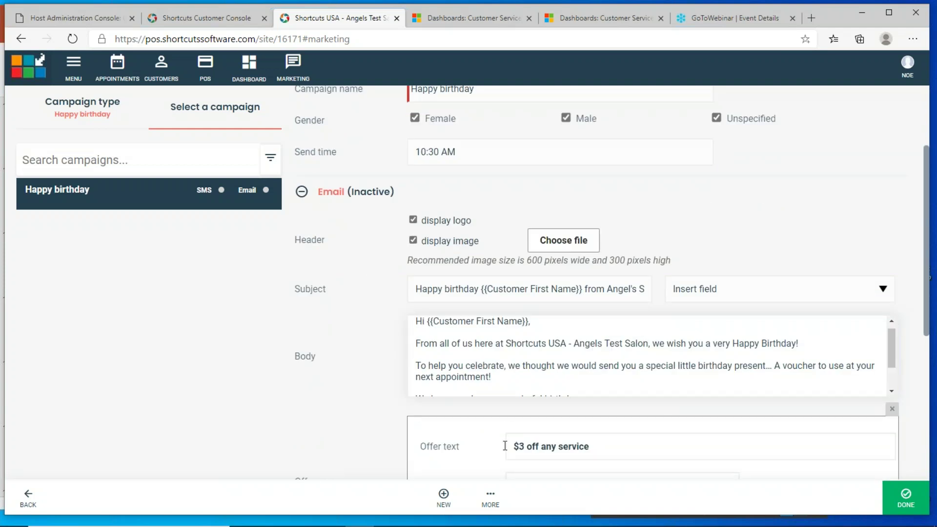
pyautogui.moveTo(511, 378); pyautogui.dragTo(416, 319)
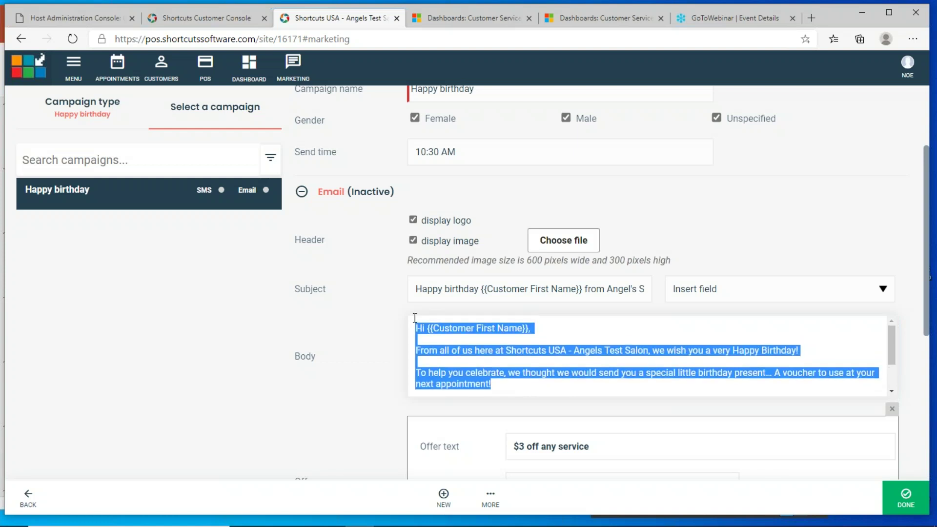
pyautogui.scroll(-1, 494, 374)
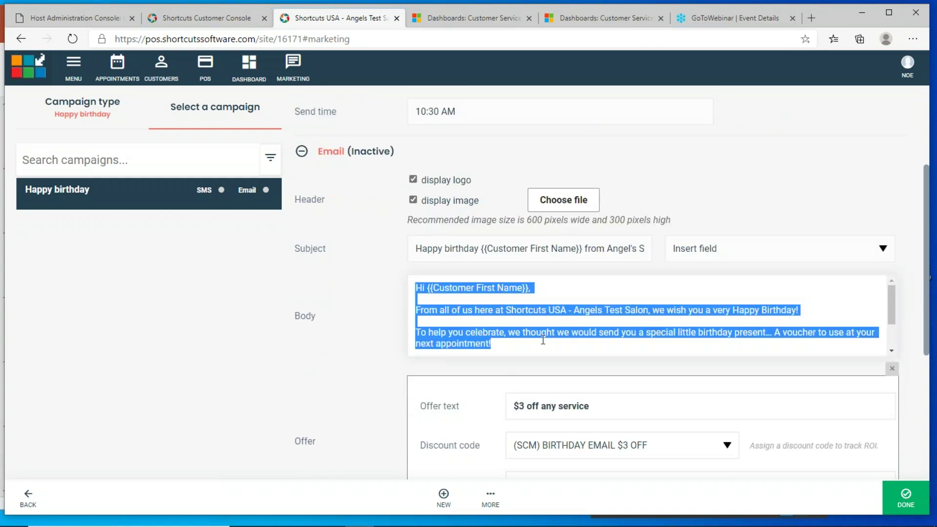
pyautogui.click(543, 340)
pyautogui.scroll(-1, 544, 341)
pyautogui.scroll(-1, 548, 361)
# Extend the offer to '$3 off any service presented to {{Customer Full Name}}'
pyautogui.click(604, 328)
pyautogui.moveTo(613, 324); pyautogui.dragTo(498, 334)
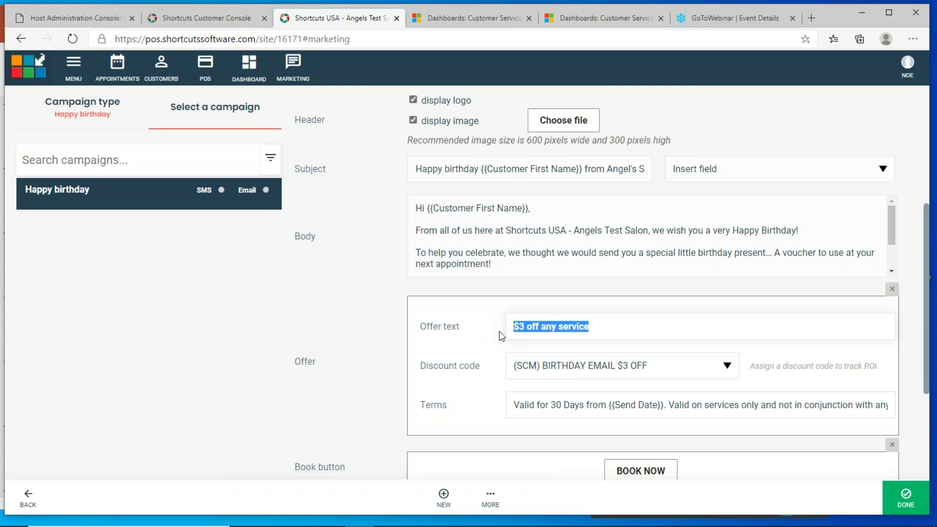
pyautogui.click(602, 327)
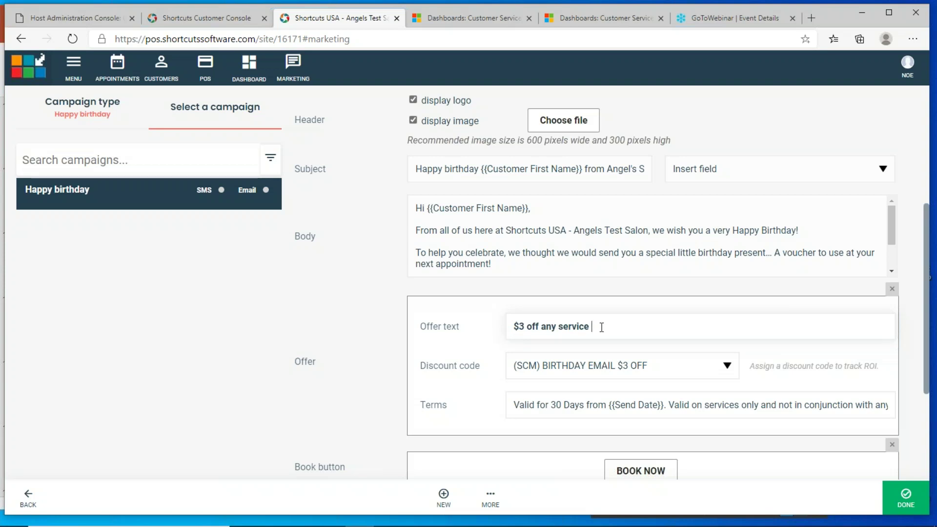
pyautogui.write('presented to')
pyautogui.click(730, 171)
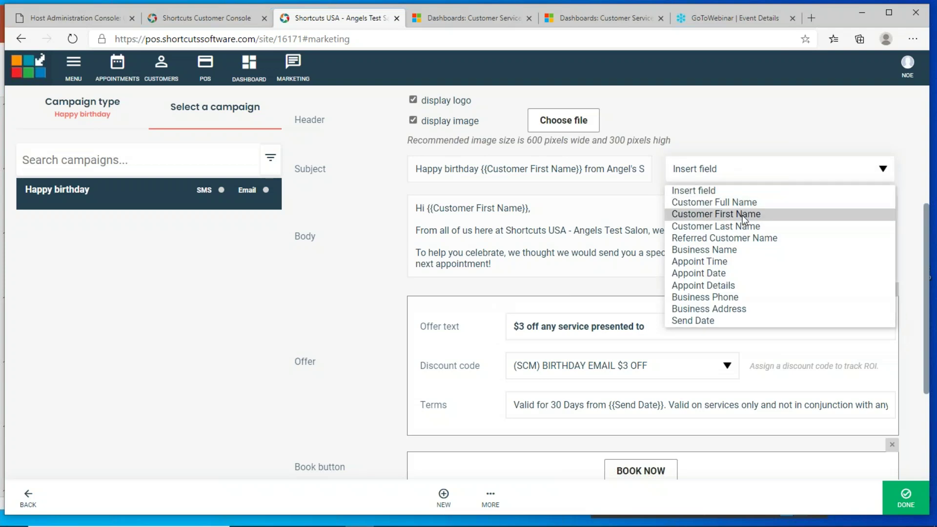
pyautogui.click(744, 202)
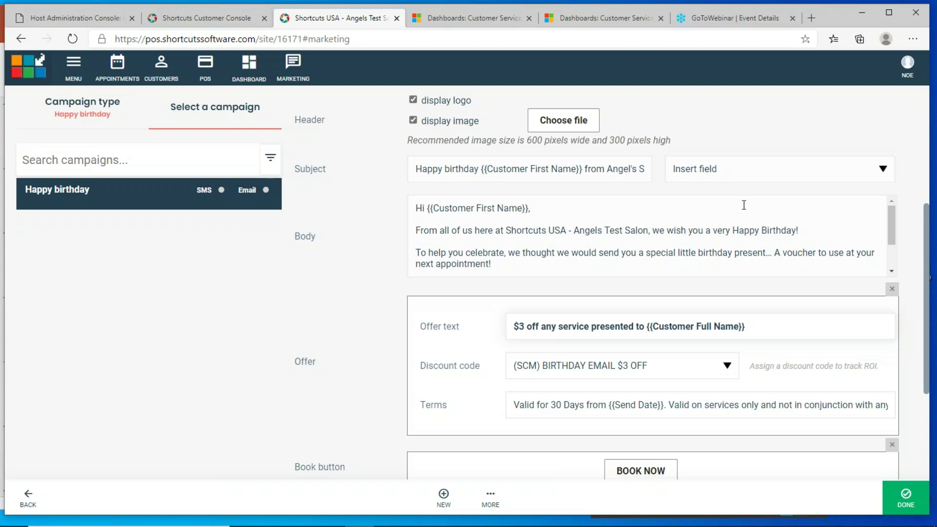
pyautogui.click(728, 367)
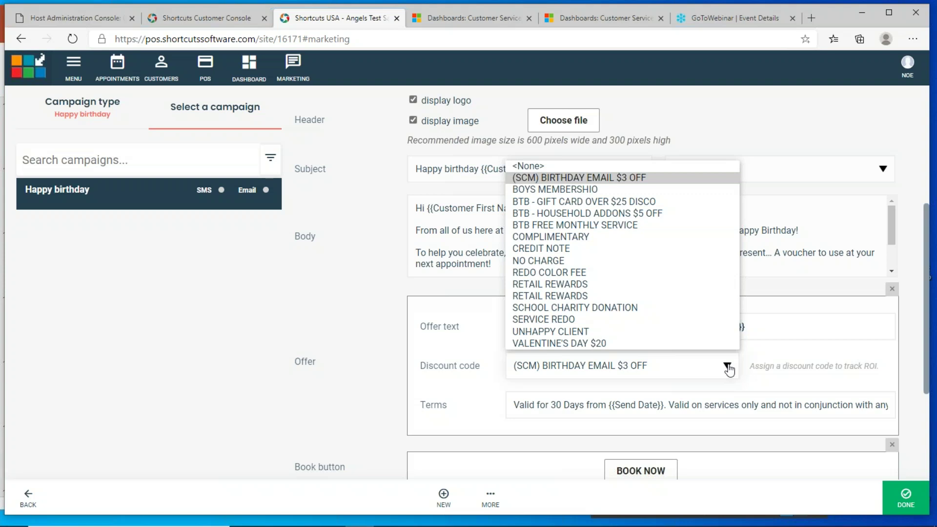
# Keep the (SCM) BIRTHDAY EMAIL $3 OFF code, review the 30-day services-only terms, and preview
pyautogui.click(586, 178)
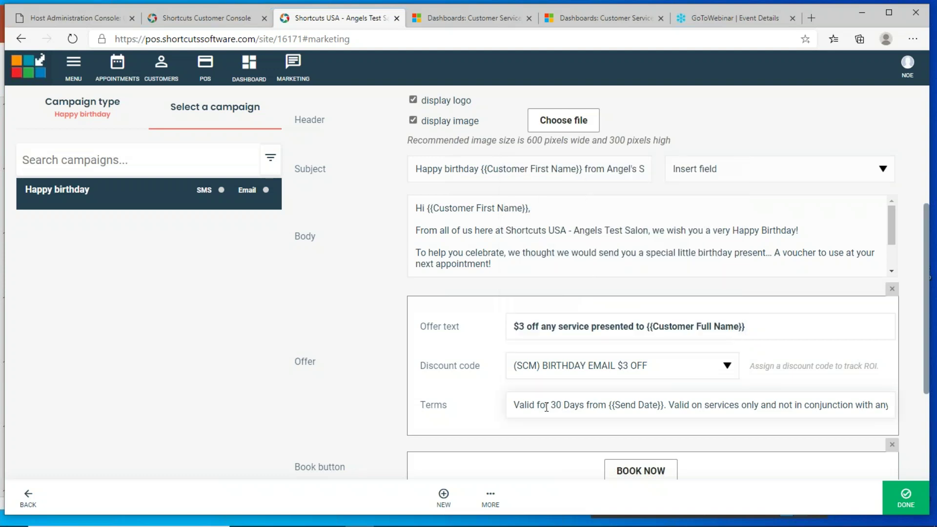
pyautogui.moveTo(536, 405); pyautogui.dragTo(698, 403)
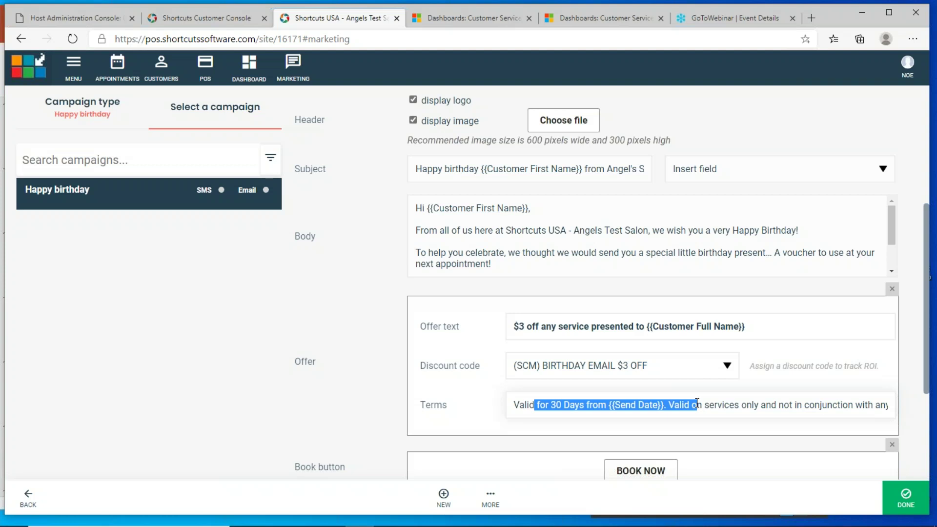
pyautogui.click(697, 405)
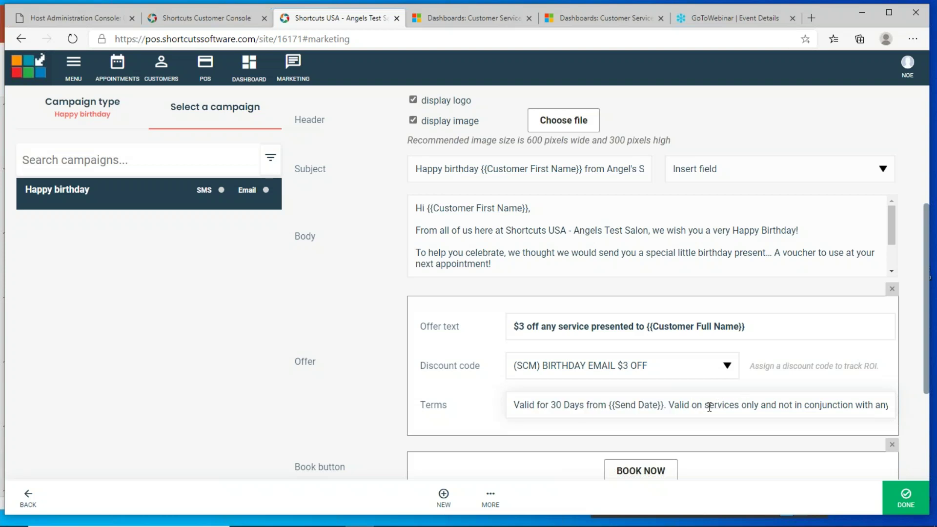
pyautogui.moveTo(698, 408); pyautogui.dragTo(838, 403)
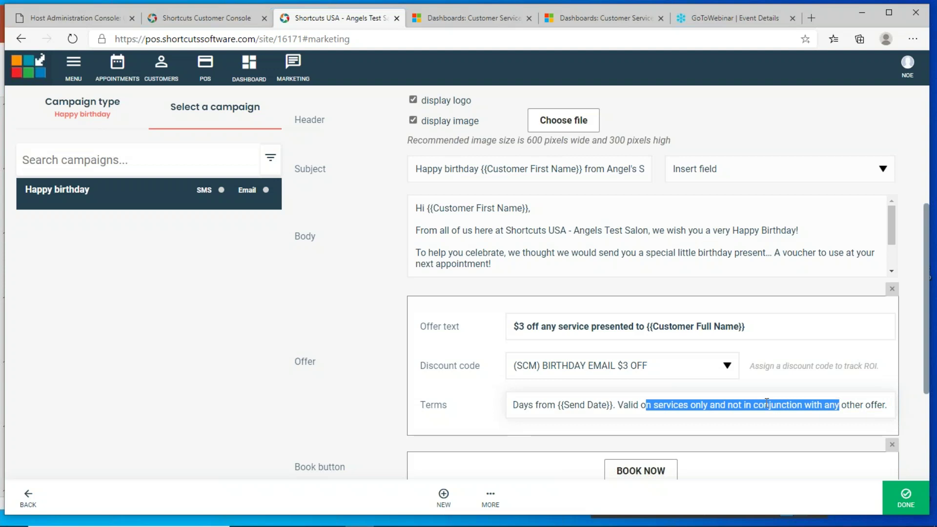
pyautogui.scroll(-2, 599, 392)
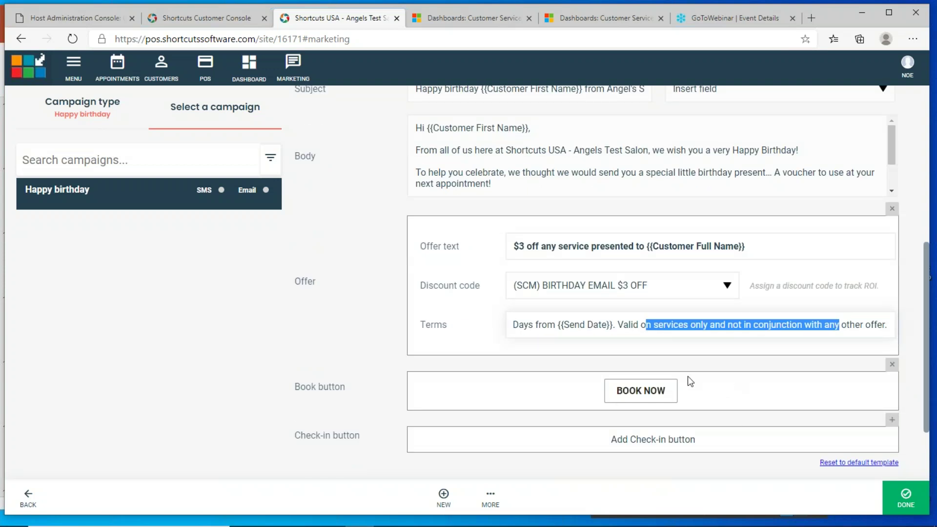
pyautogui.scroll(-3, 661, 418)
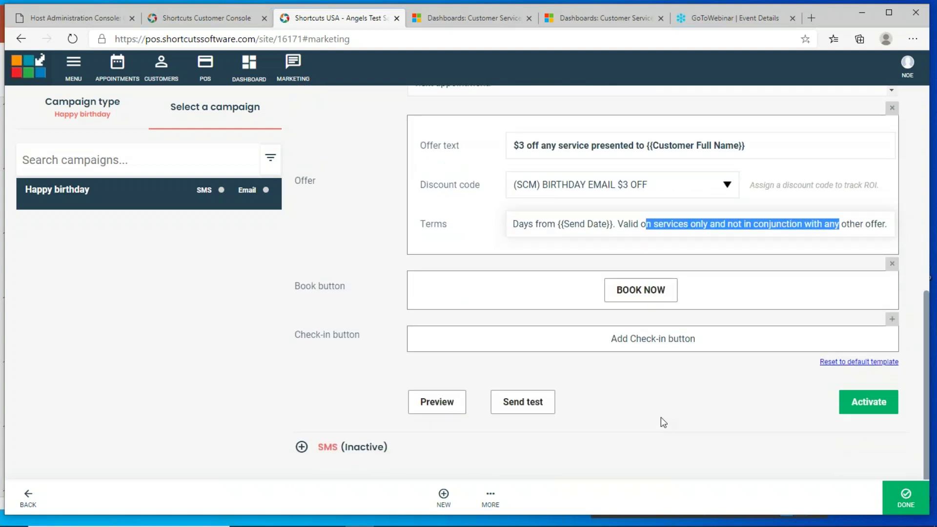
pyautogui.click(443, 406)
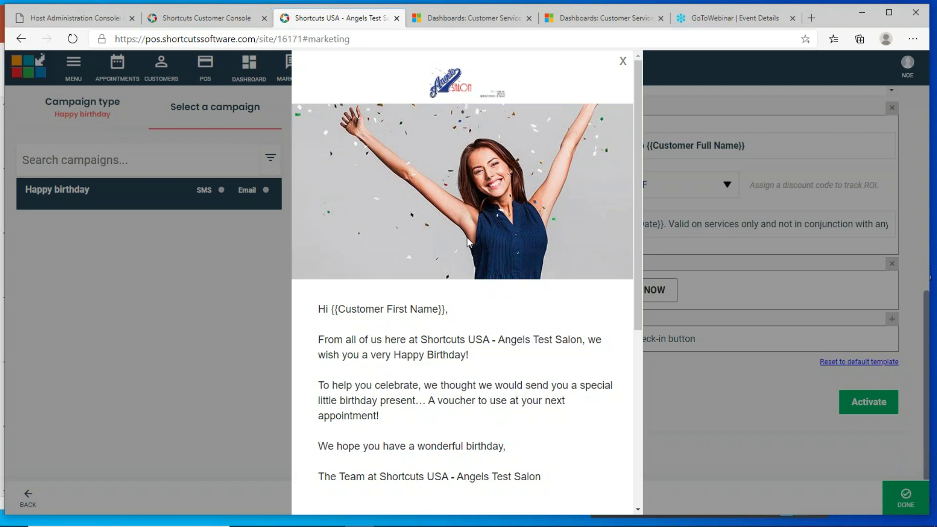
# Scroll through the birthday email preview with its $3 voucher, then close it
pyautogui.scroll(-4, 479, 297)
pyautogui.scroll(-2, 481, 299)
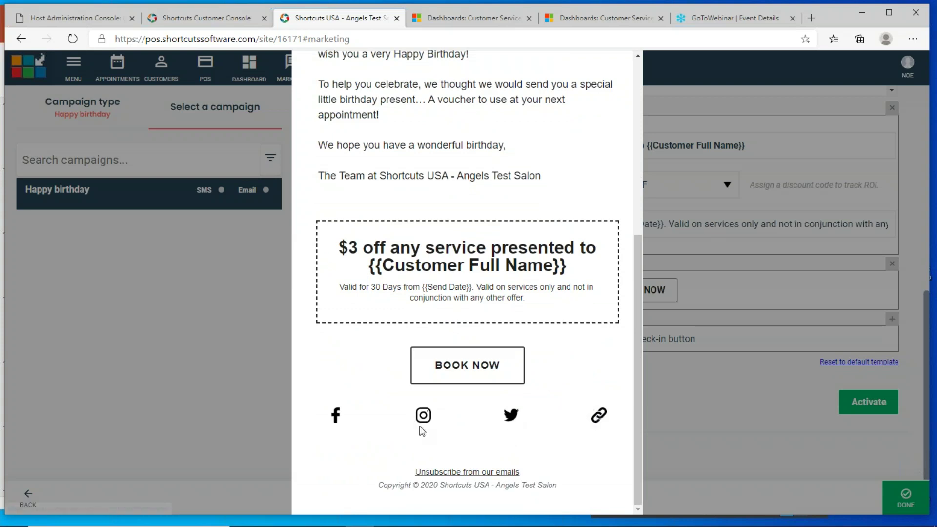
pyautogui.click(750, 424)
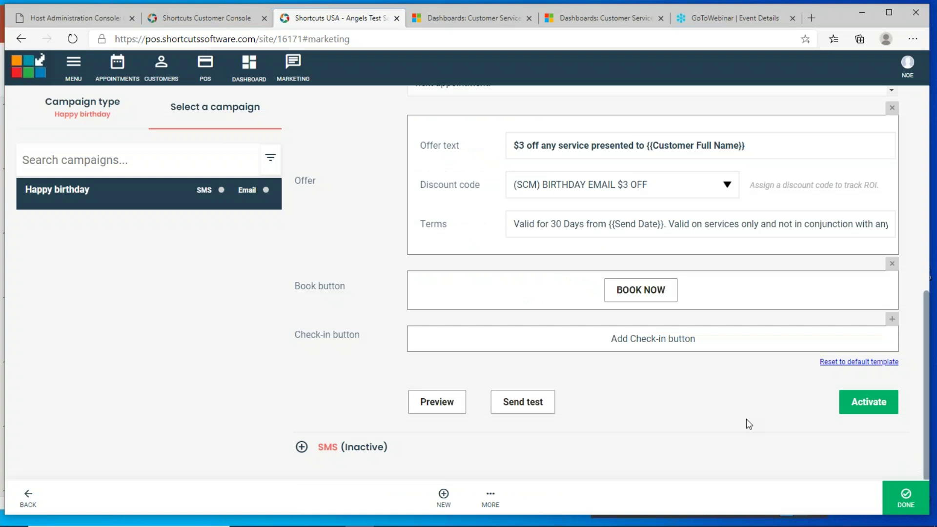
# Cancel the Send test form without sending, then finish with DONE
pyautogui.click(527, 408)
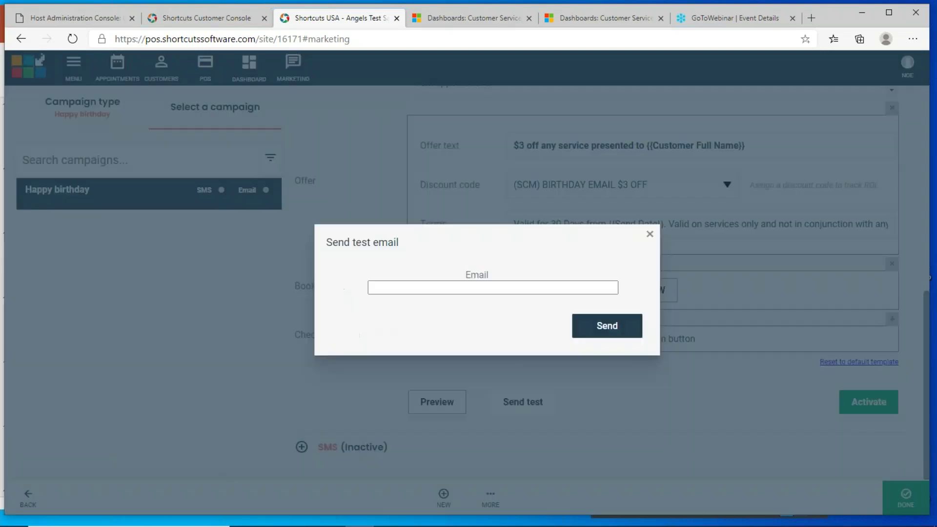
pyautogui.click(555, 287)
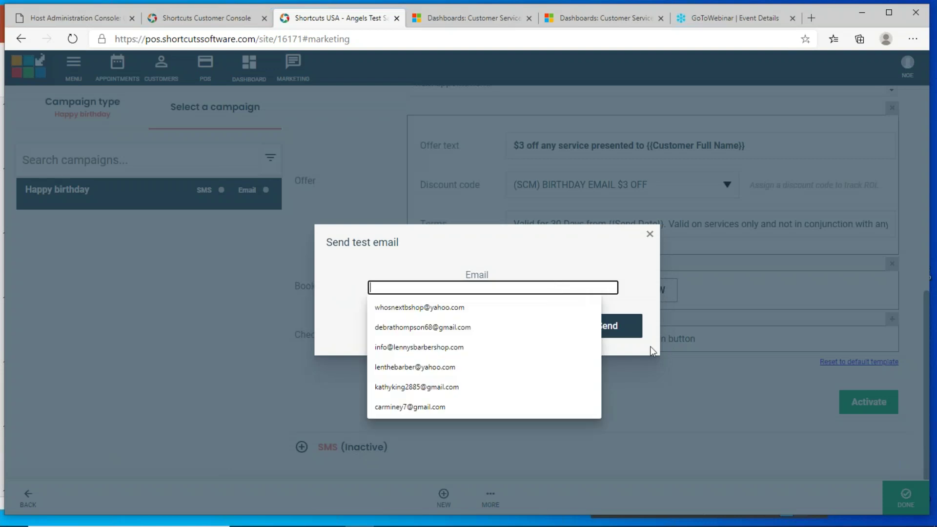
pyautogui.click(696, 387)
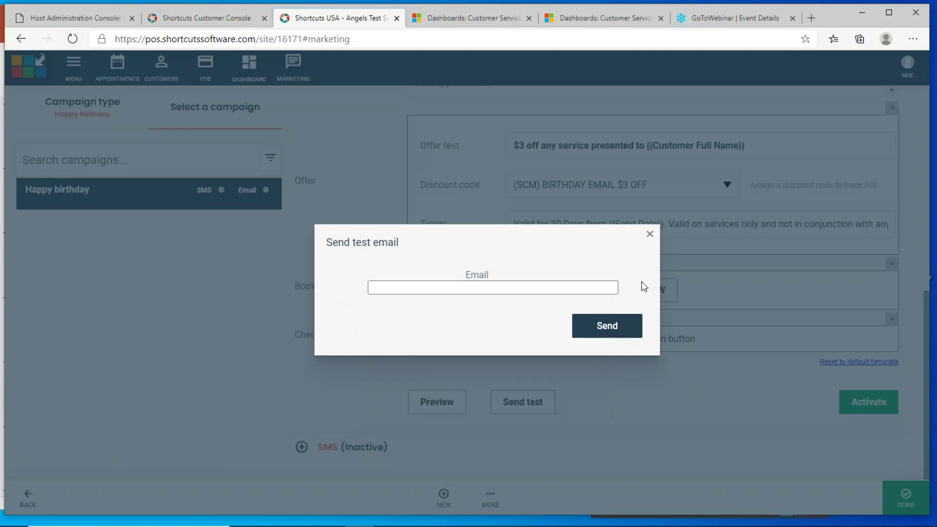
pyautogui.click(649, 237)
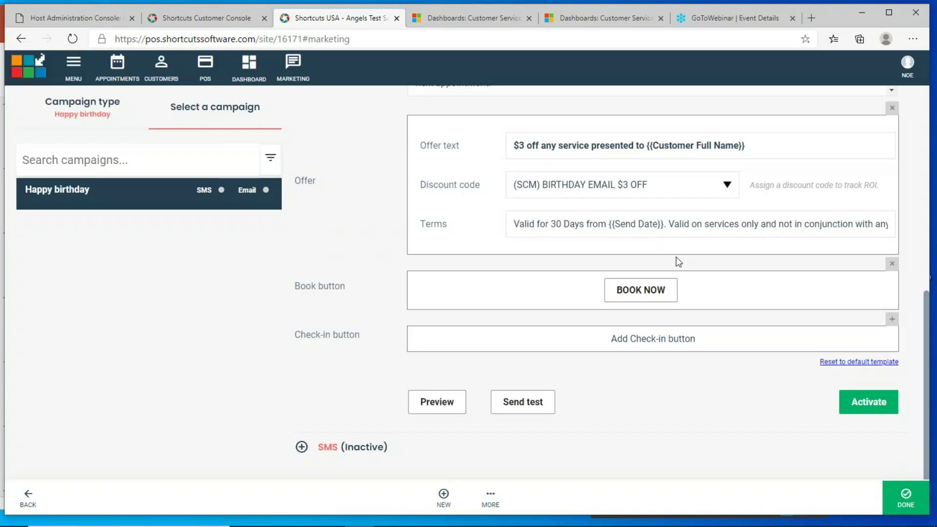
pyautogui.click(908, 503)
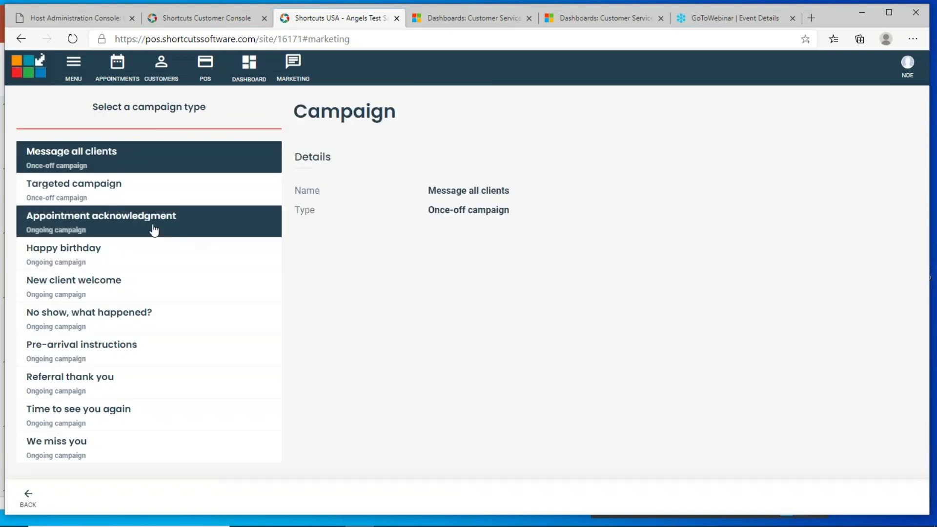
# Switch the Happy birthday email campaign on then off again, and return to campaign types
pyautogui.click(100, 256)
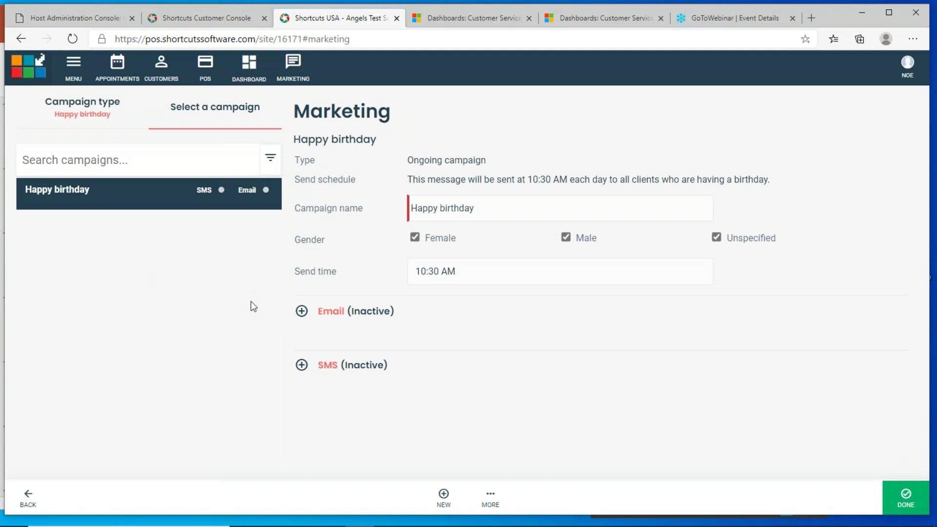
pyautogui.click(302, 312)
pyautogui.scroll(-6, 303, 316)
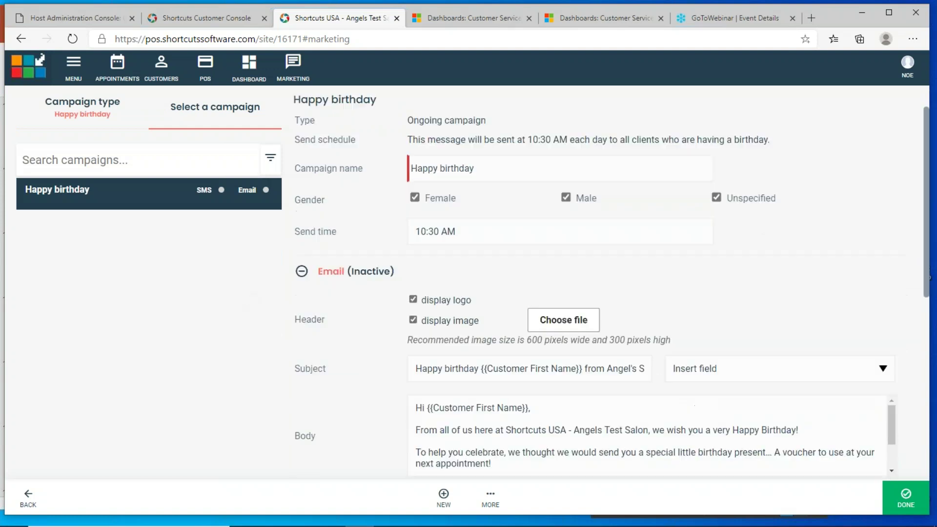
pyautogui.scroll(-2, 654, 283)
pyautogui.scroll(-2, 571, 380)
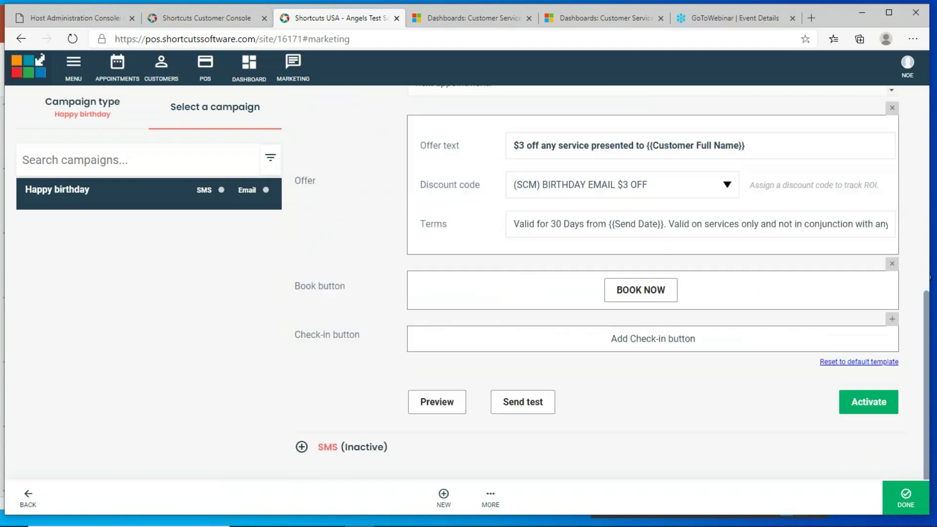
pyautogui.click(879, 408)
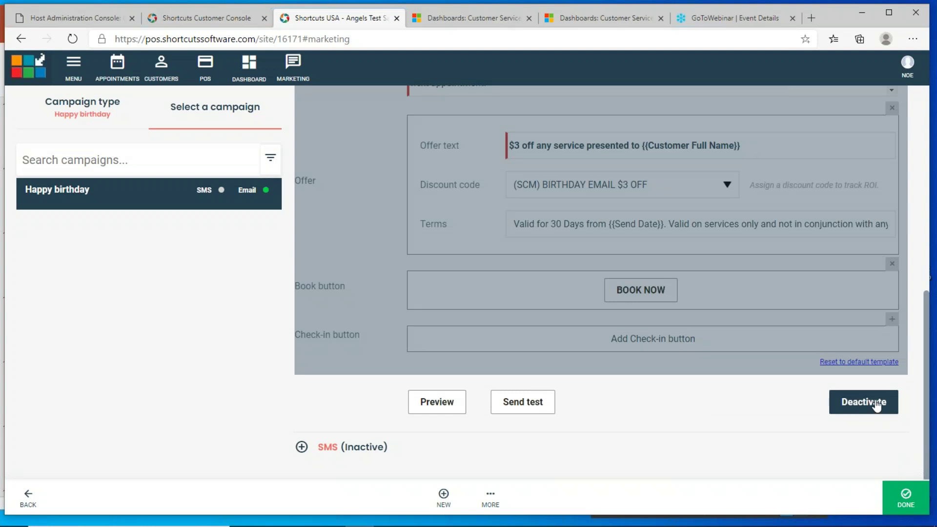
pyautogui.scroll(9, 590, 344)
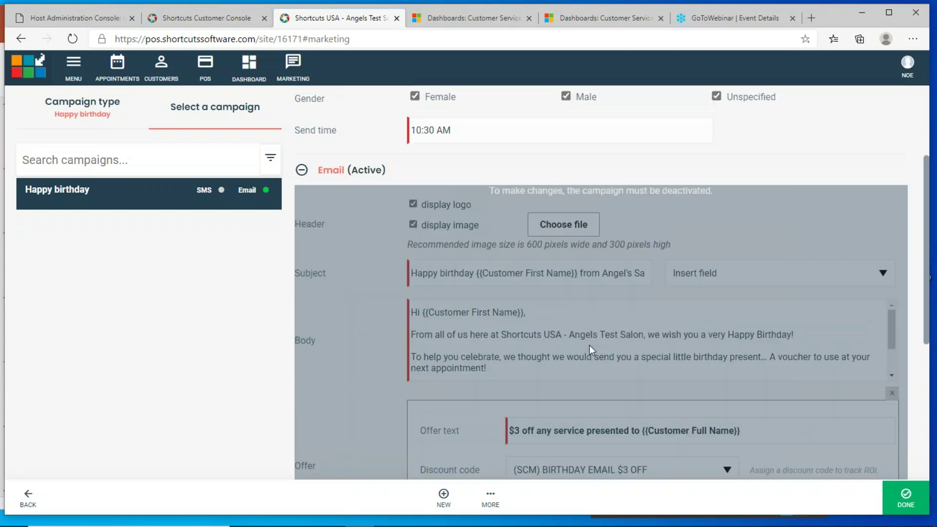
pyautogui.scroll(-8, 589, 344)
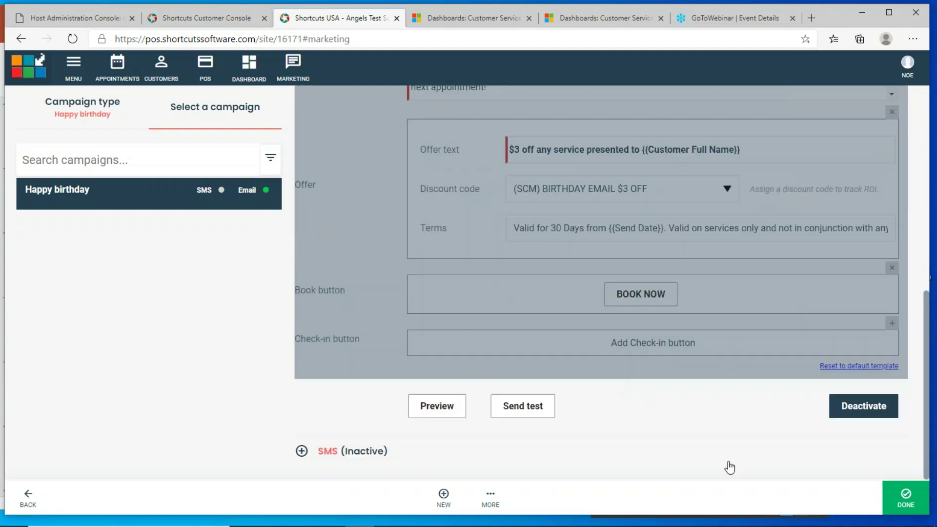
pyautogui.click(857, 418)
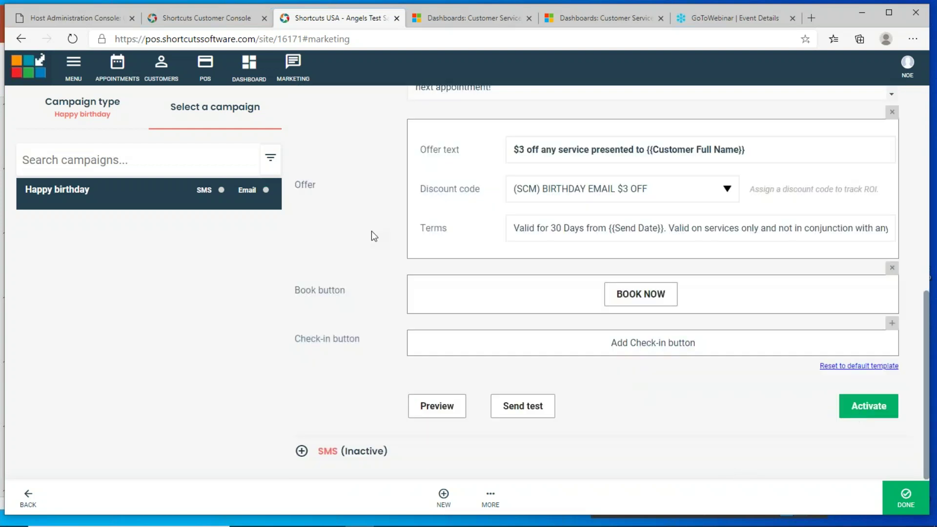
pyautogui.click(93, 109)
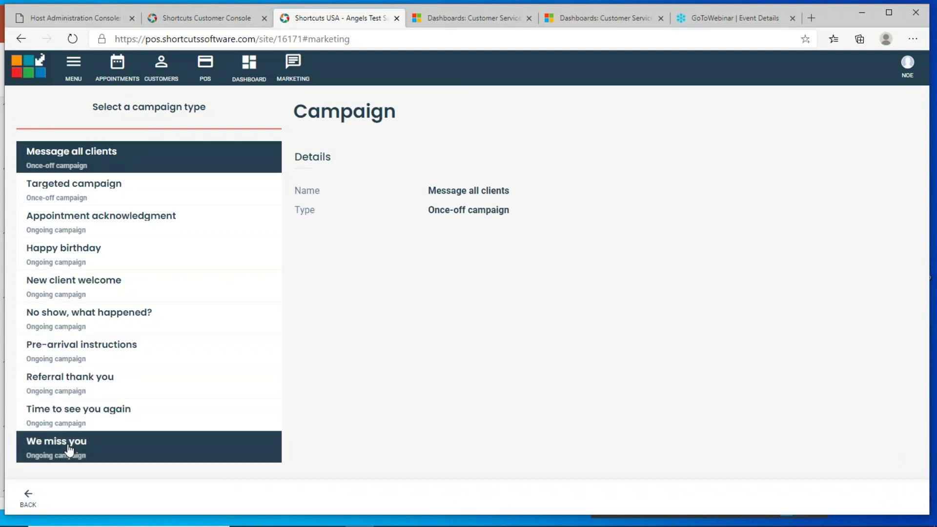
pyautogui.click(131, 229)
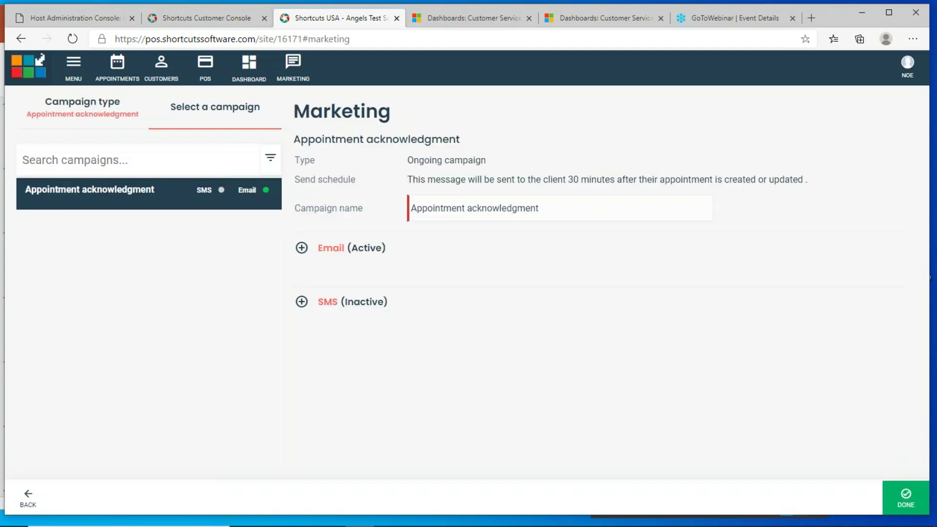
pyautogui.moveTo(543, 180); pyautogui.dragTo(681, 180)
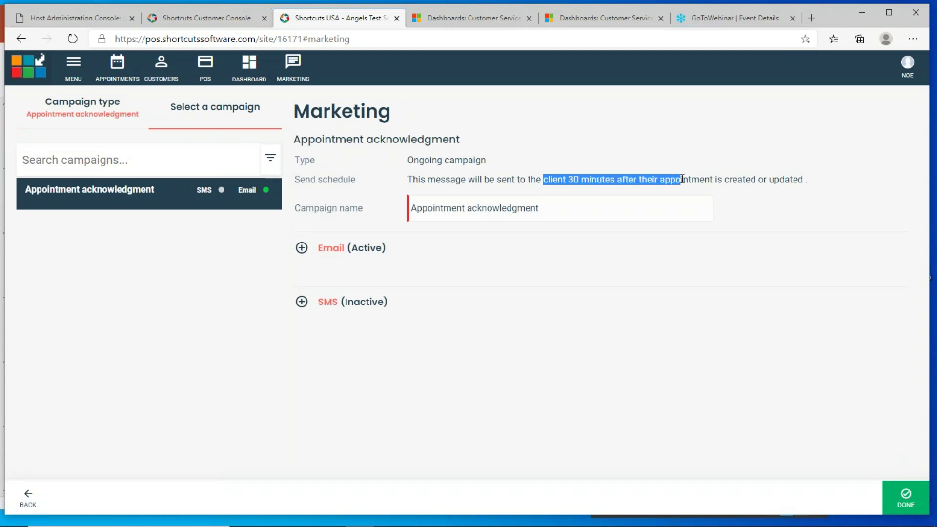
pyautogui.click(106, 110)
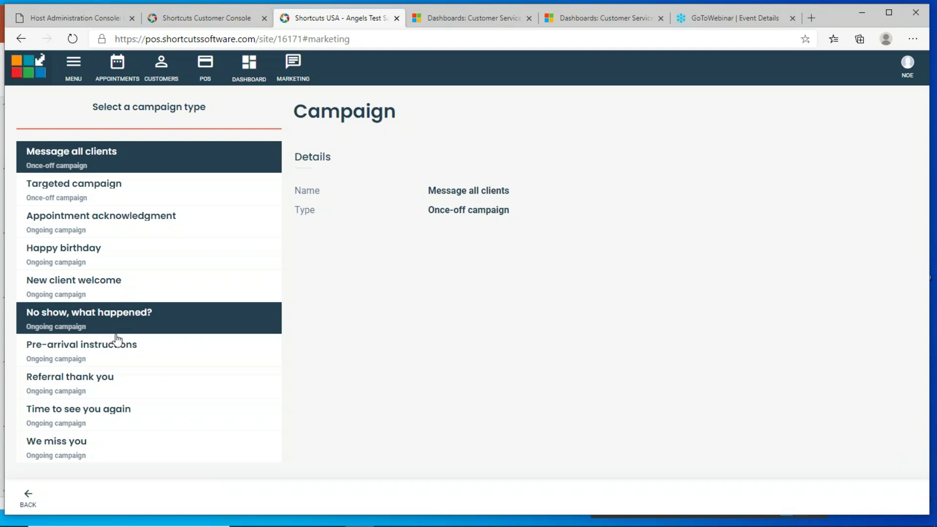
pyautogui.click(105, 364)
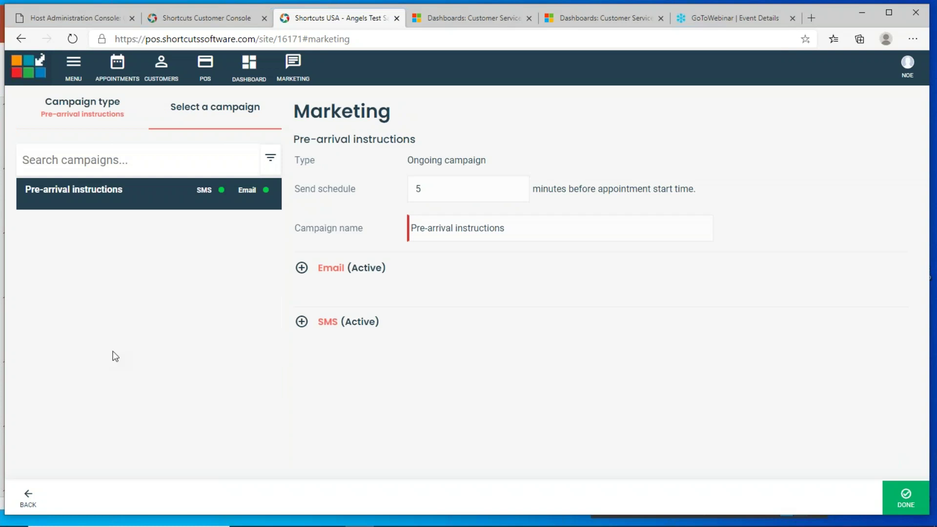
pyautogui.click(438, 186)
pyautogui.moveTo(438, 185); pyautogui.dragTo(410, 186)
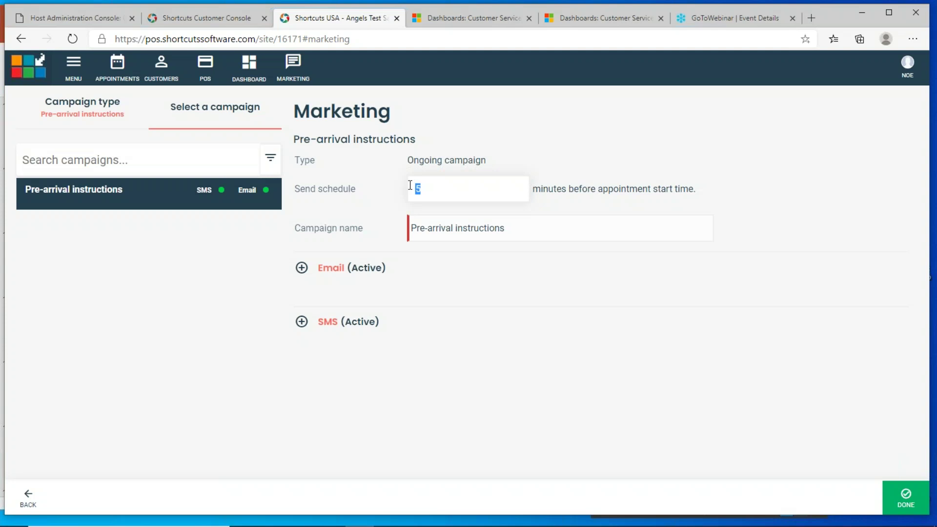
pyautogui.click(302, 269)
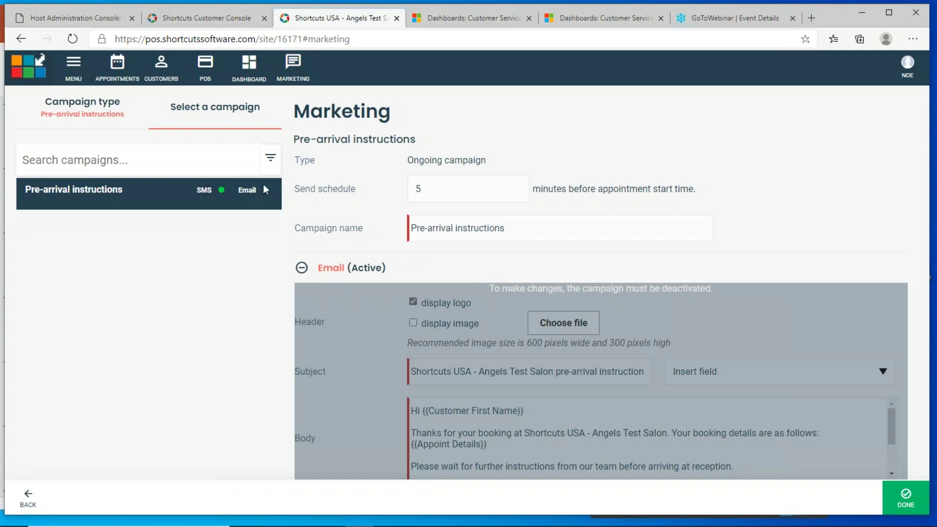
pyautogui.click(98, 108)
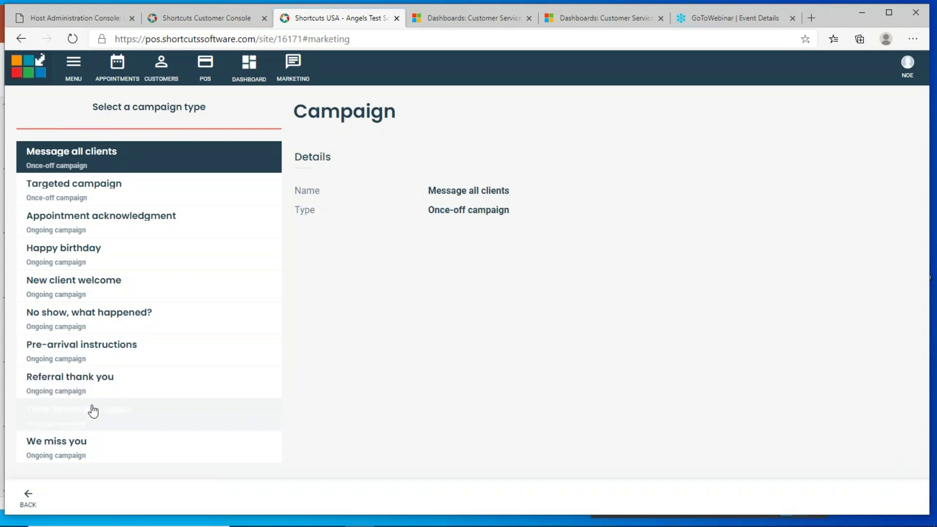
pyautogui.click(108, 426)
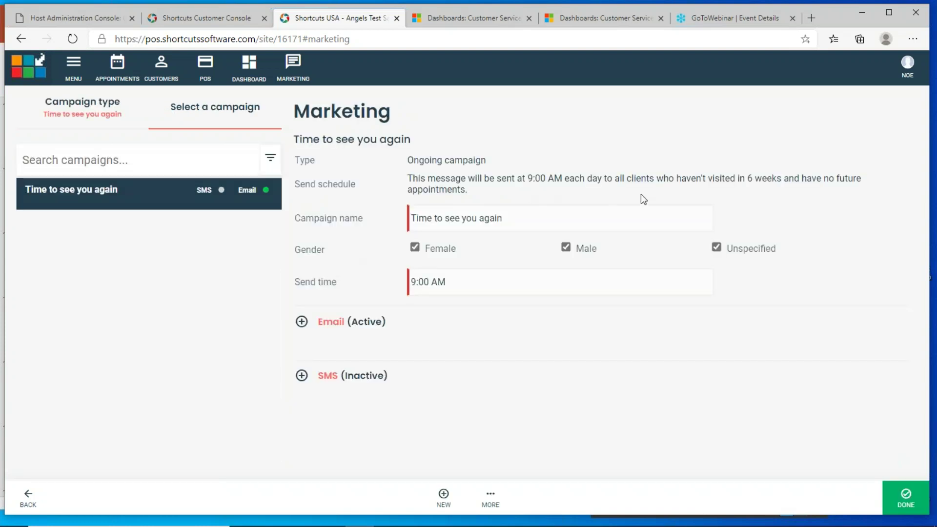
pyautogui.moveTo(726, 176)
pyautogui.mouseDown()
pyautogui.moveTo(829, 177)
pyautogui.moveTo(727, 178)
pyautogui.mouseUp()
pyautogui.click(302, 322)
pyautogui.scroll(-2, 489, 379)
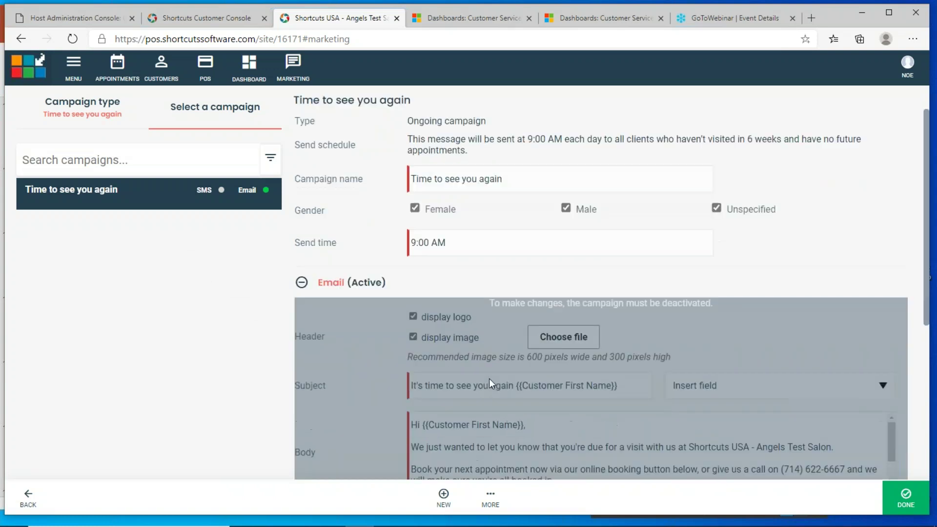
pyautogui.scroll(-2, 489, 383)
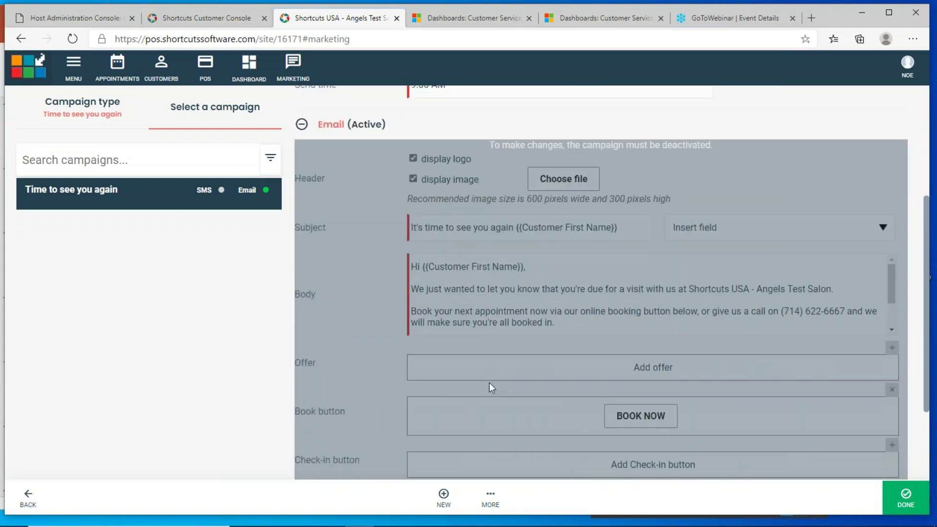
pyautogui.click(78, 105)
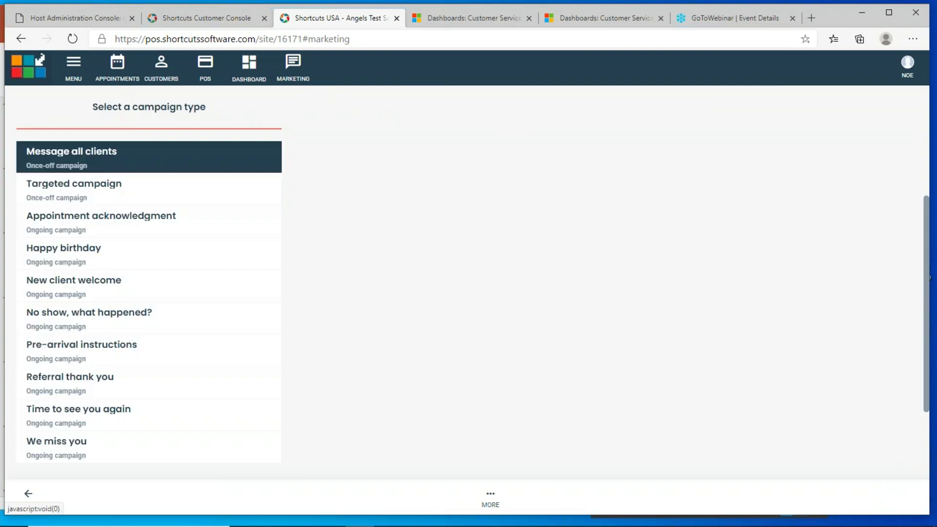
pyautogui.click(86, 458)
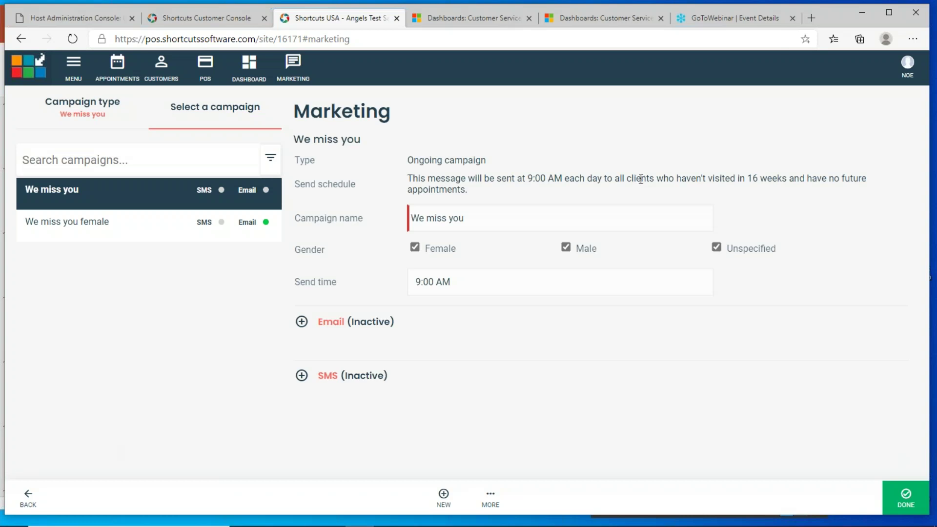
pyautogui.moveTo(695, 179); pyautogui.dragTo(654, 179)
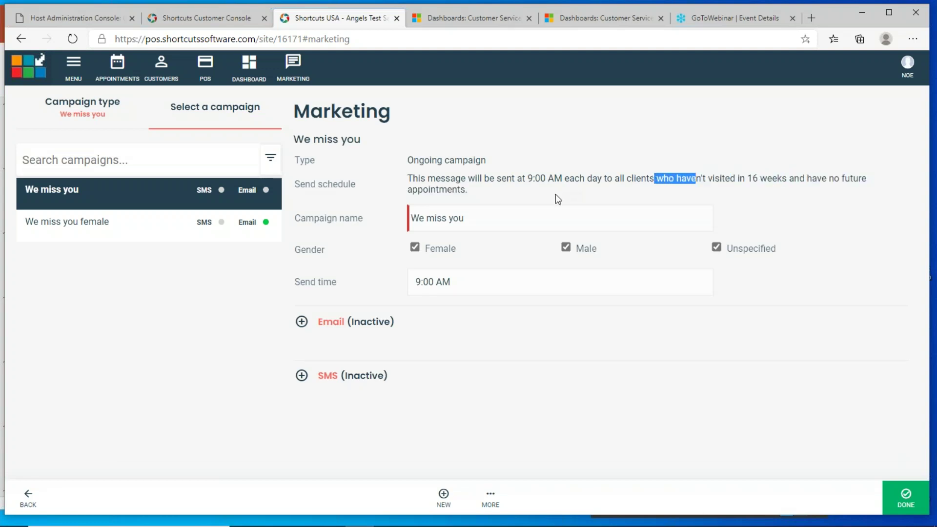
pyautogui.click(301, 321)
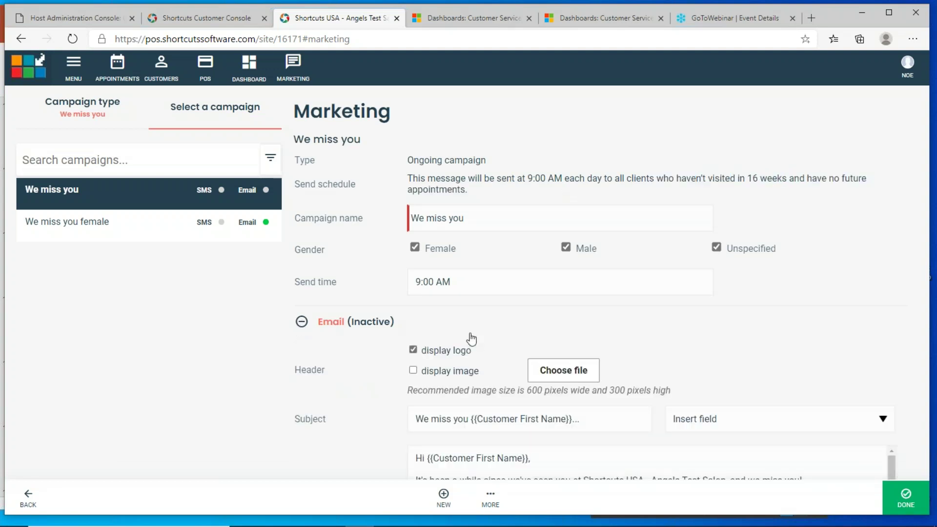
pyautogui.scroll(-1, 471, 338)
pyautogui.scroll(-4, 471, 338)
pyautogui.scroll(-2, 471, 339)
pyautogui.scroll(7, 471, 338)
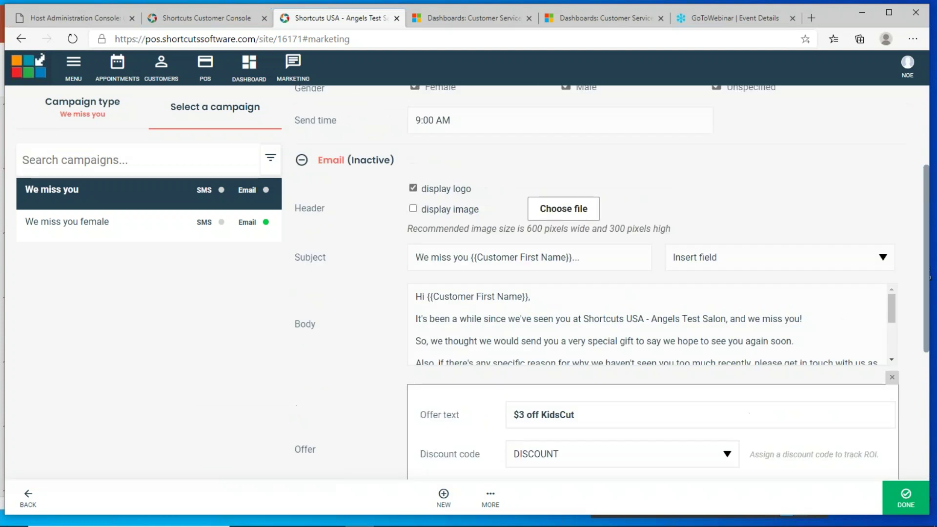
pyautogui.click(66, 112)
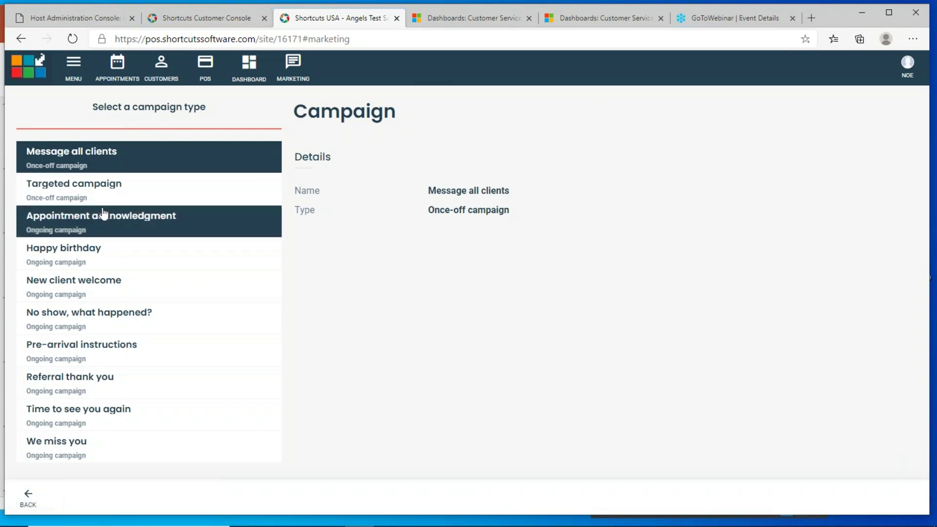
# Open Happy birthday, expand and collapse its email settings, and go back to campaign types
pyautogui.click(93, 260)
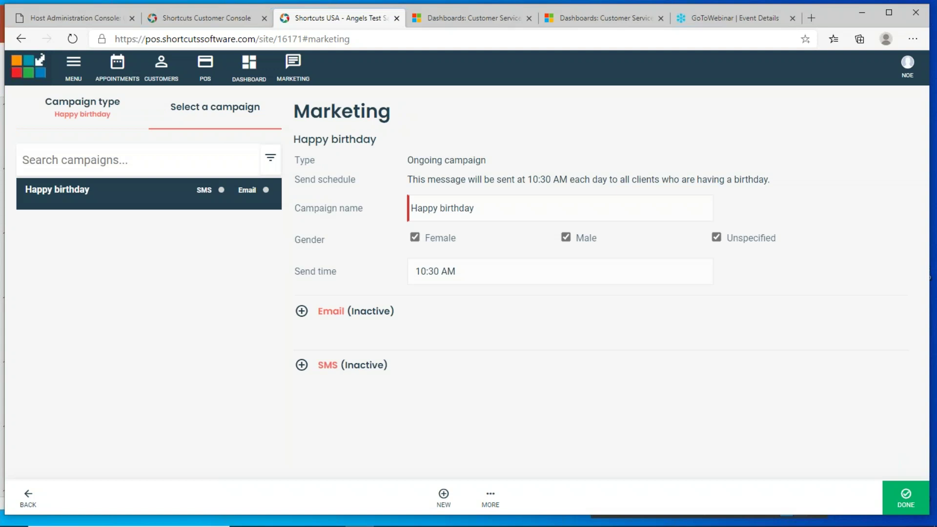
pyautogui.click(303, 313)
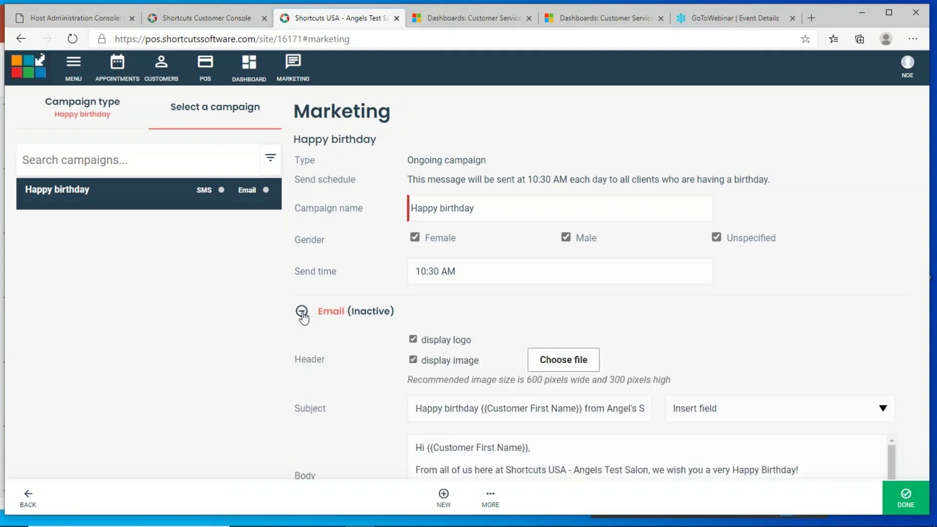
pyautogui.click(302, 313)
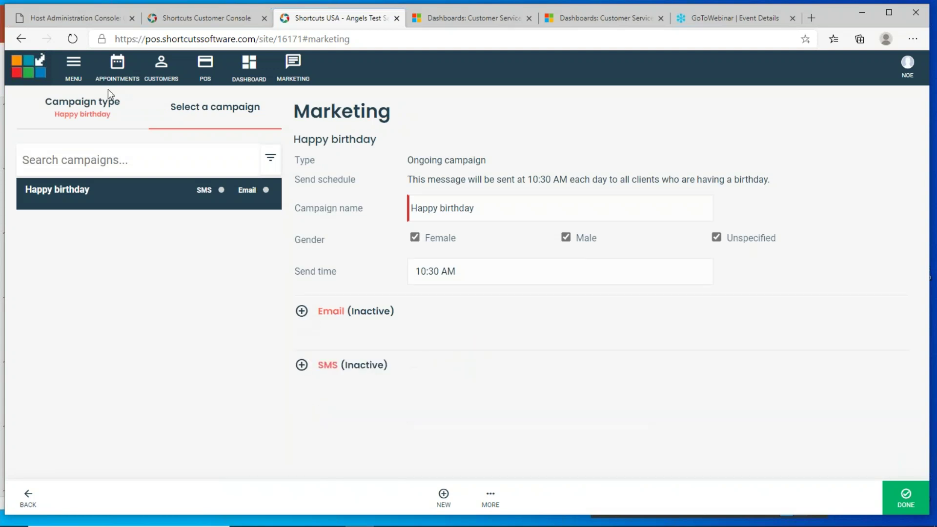
pyautogui.click(94, 113)
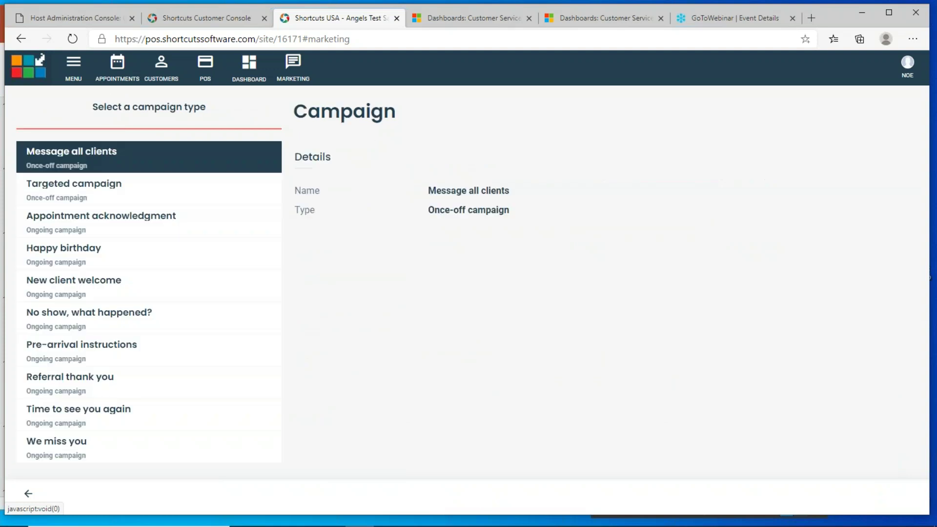
# Check the birthday offer's discount codes unchanged, then switch to the Customer Console Start page
pyautogui.click(168, 256)
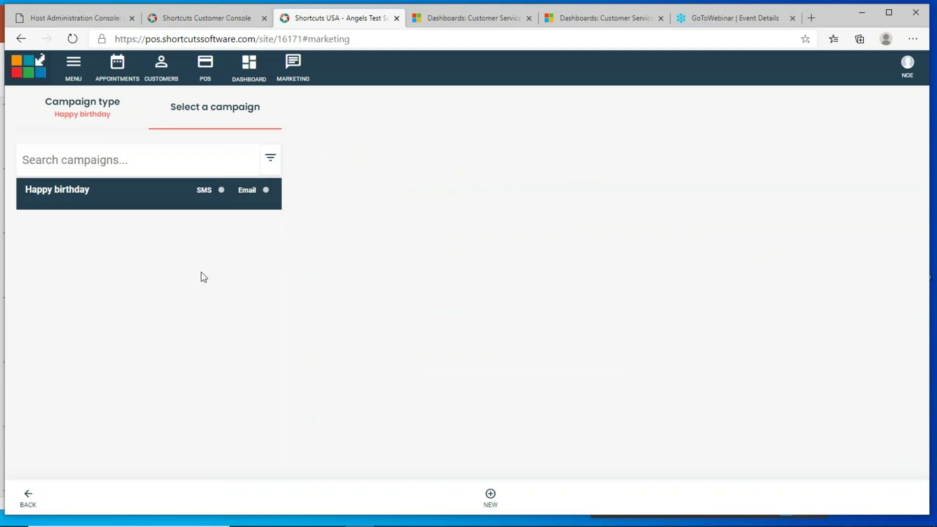
pyautogui.click(304, 314)
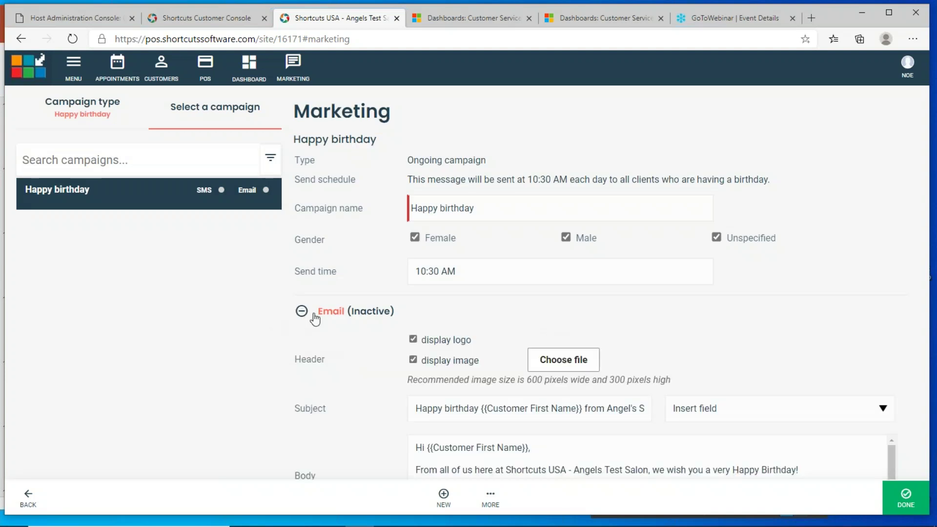
pyautogui.scroll(-2, 670, 420)
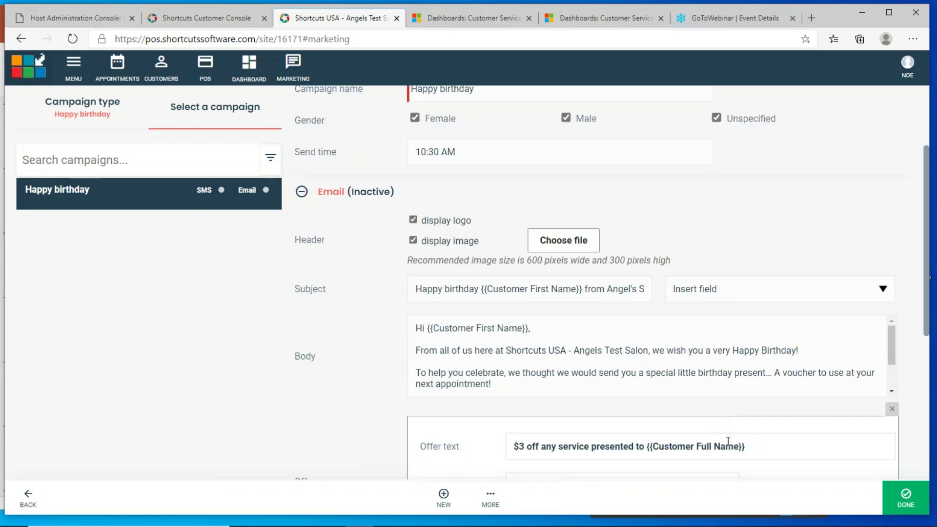
pyautogui.scroll(-1, 728, 441)
pyautogui.click(726, 409)
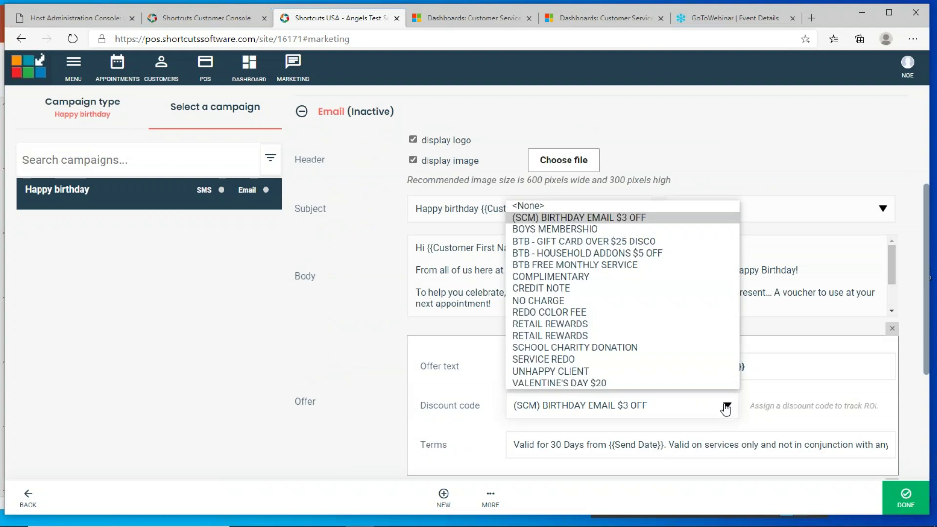
pyautogui.click(105, 297)
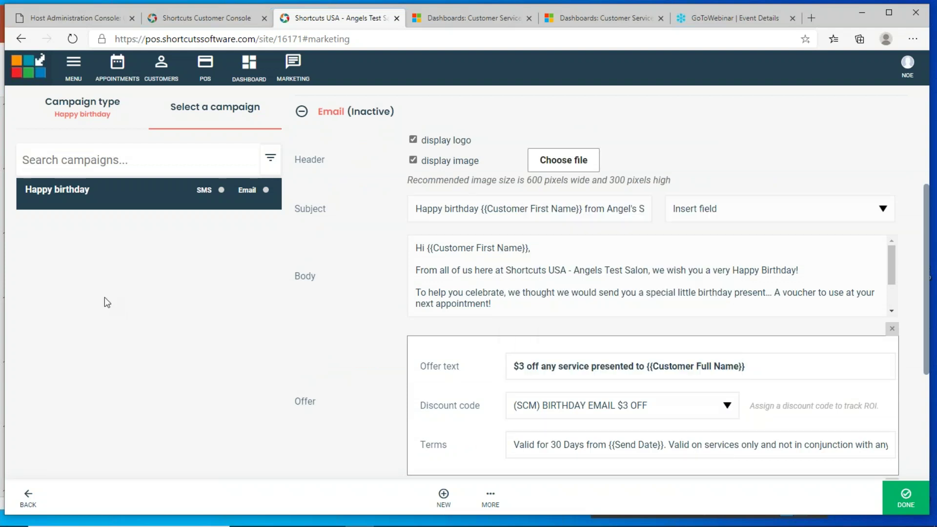
pyautogui.click(51, 110)
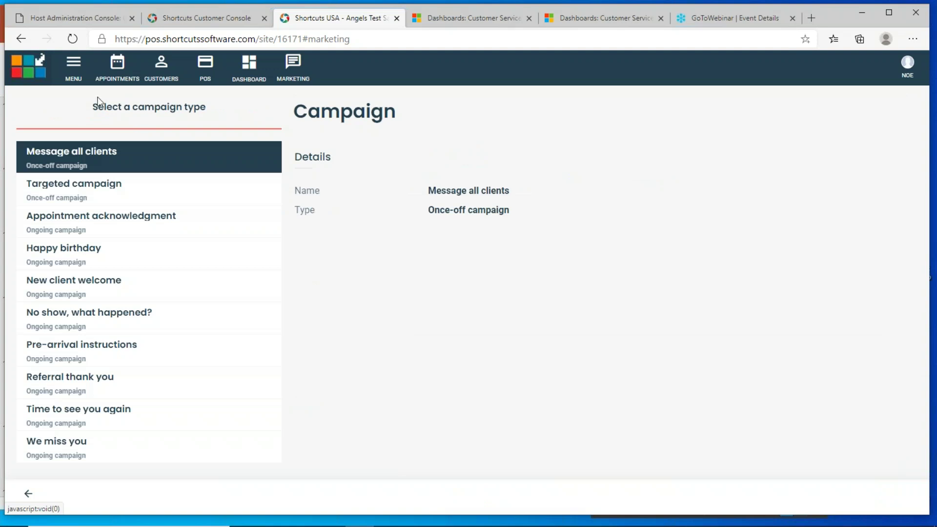
pyautogui.click(213, 19)
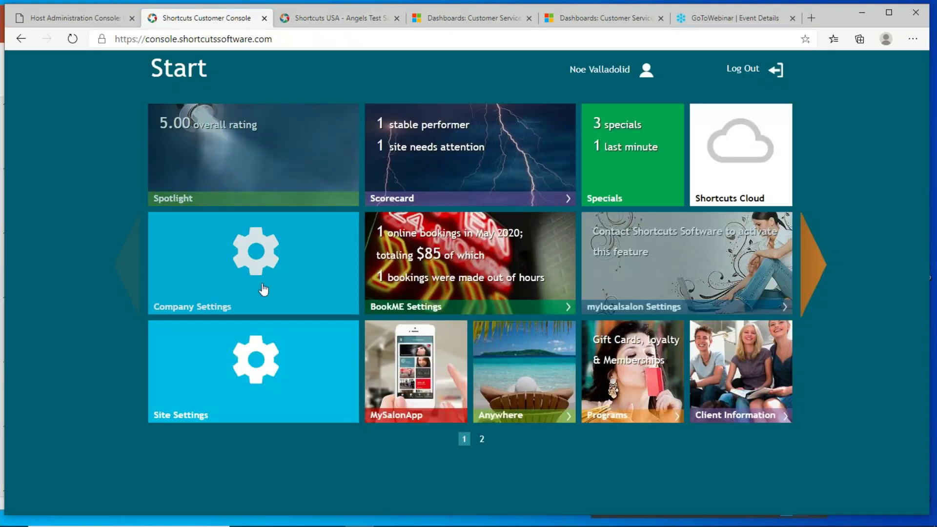
# Review the site's Email and Website fields in Site Settings, then return to the salon's POS tab
pyautogui.click(263, 371)
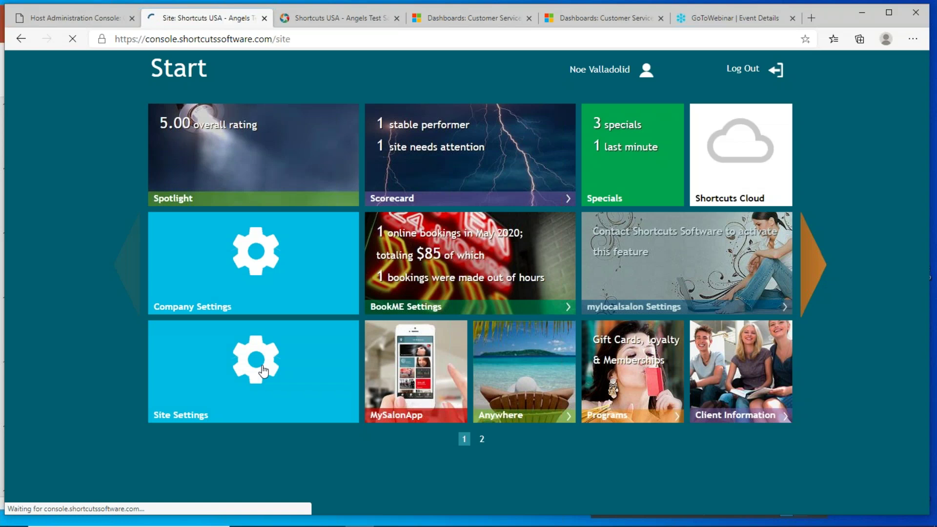
pyautogui.scroll(-2, 259, 349)
pyautogui.scroll(-12, 259, 349)
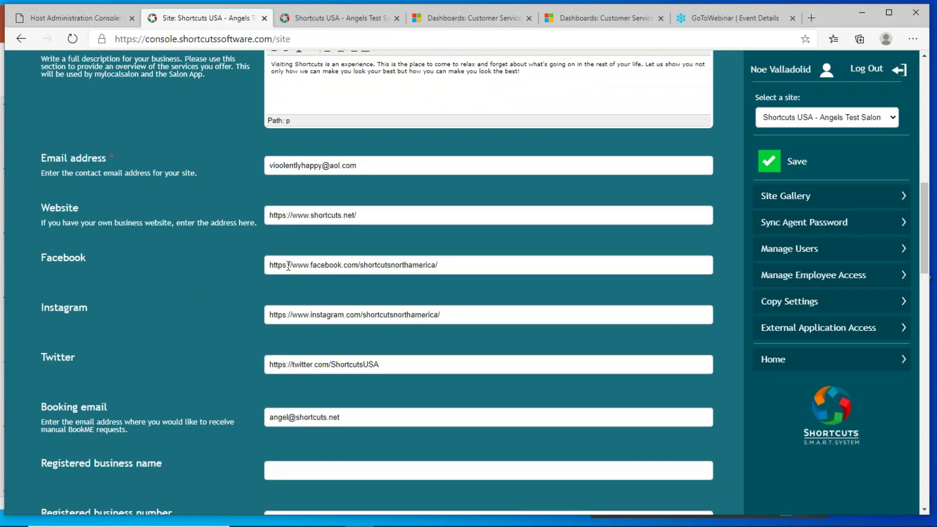
pyautogui.click(328, 17)
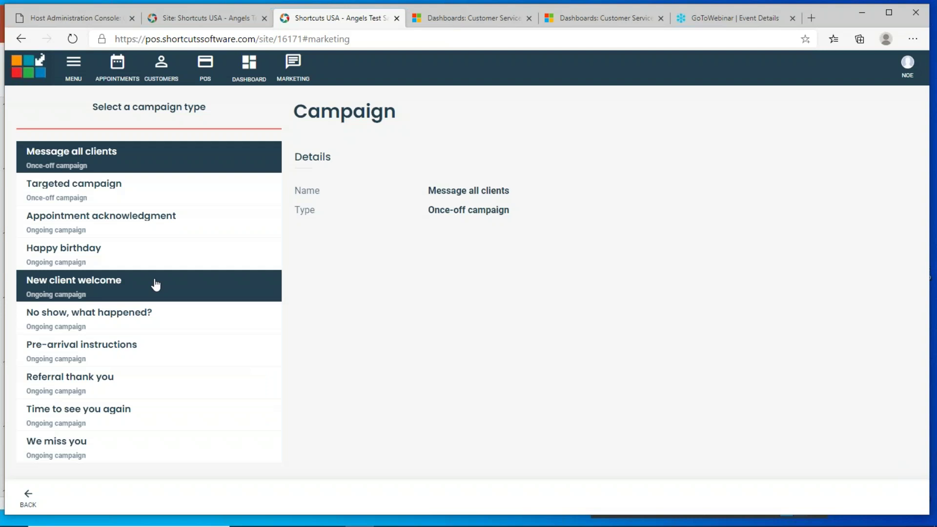
# Reschedule the April Alert campaign's send date to Thursday, August 27, 2020
pyautogui.click(95, 155)
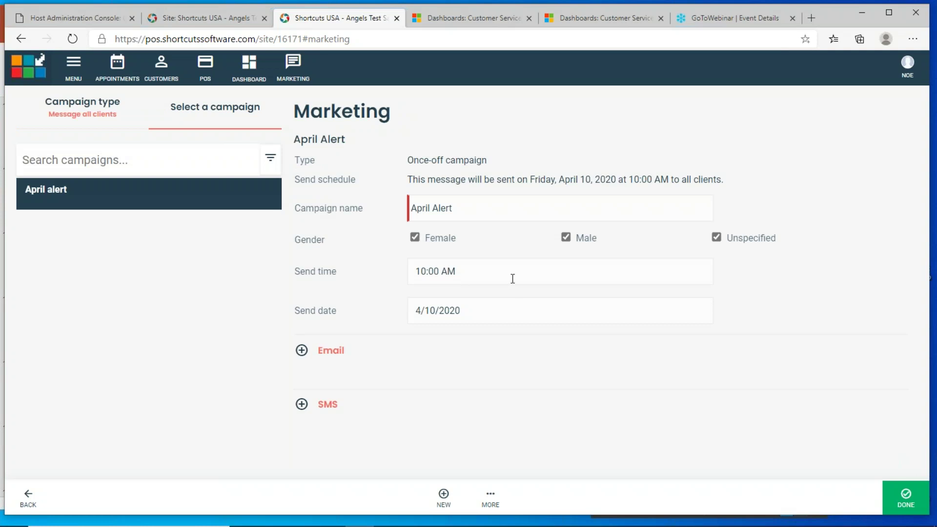
pyautogui.moveTo(453, 272); pyautogui.dragTo(399, 277)
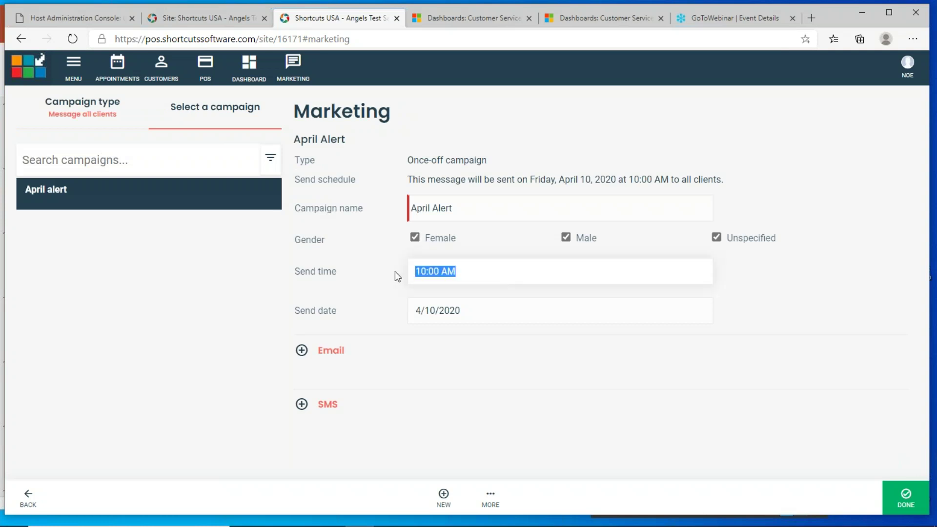
pyautogui.click(472, 318)
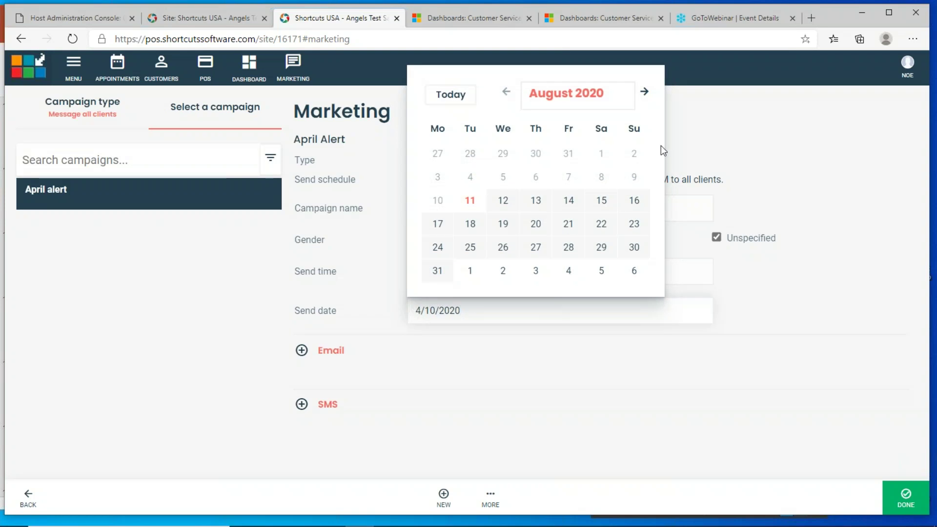
pyautogui.click(537, 248)
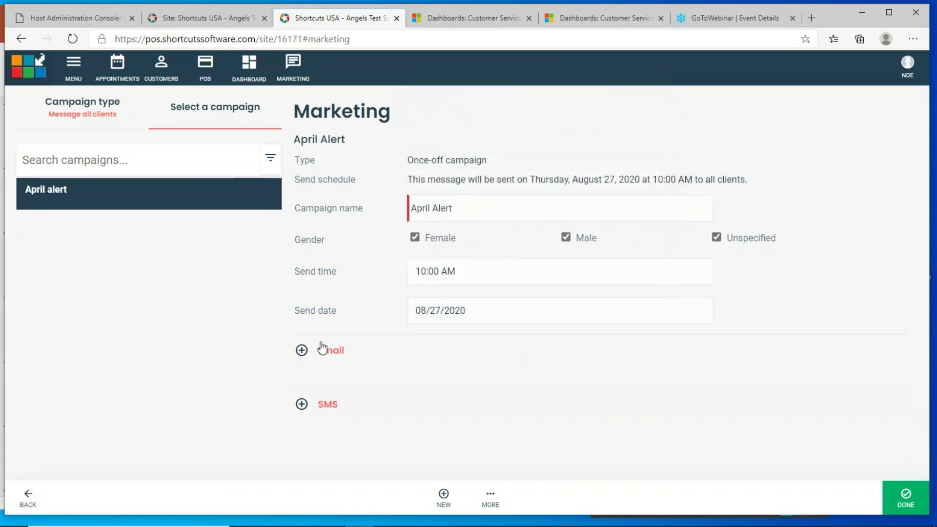
# Look over the campaign's email and SMS content, then open the Happy birthday campaign
pyautogui.click(302, 351)
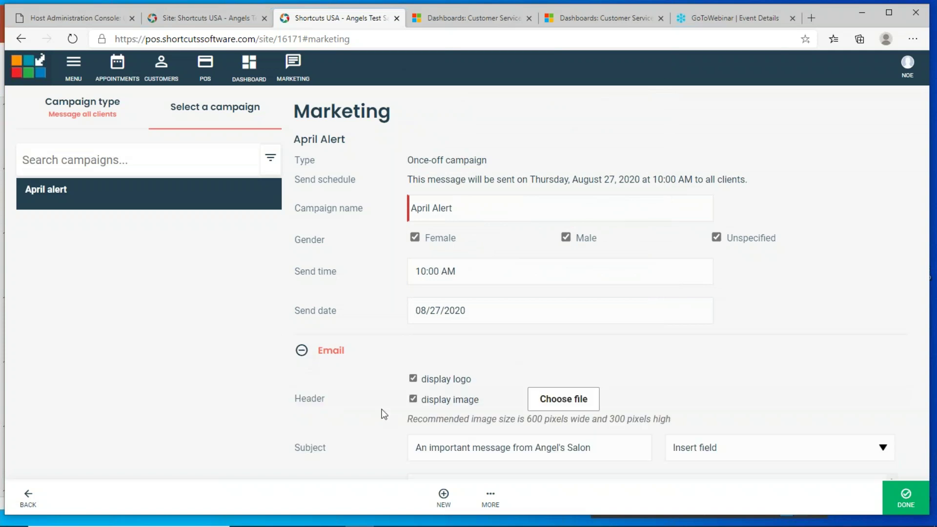
pyautogui.scroll(-1, 403, 412)
pyautogui.scroll(1, 403, 412)
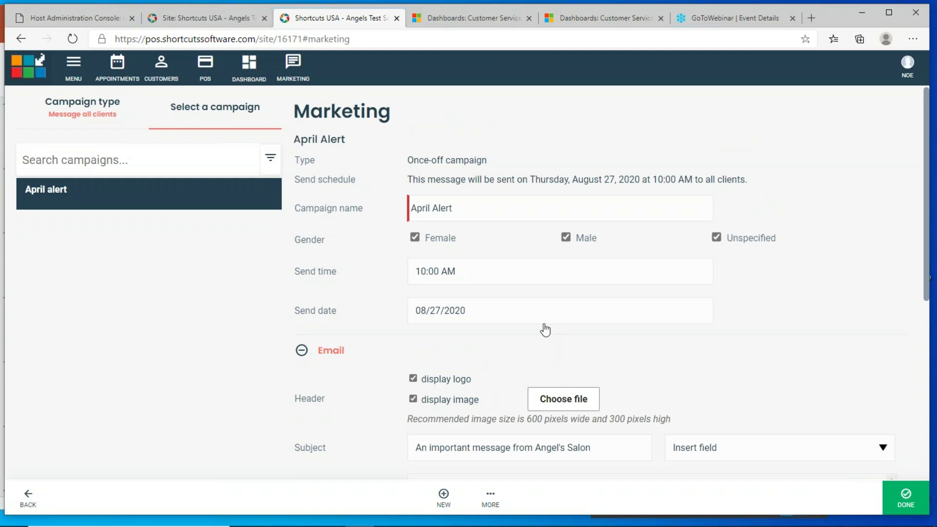
pyautogui.scroll(-3, 545, 330)
pyautogui.click(301, 234)
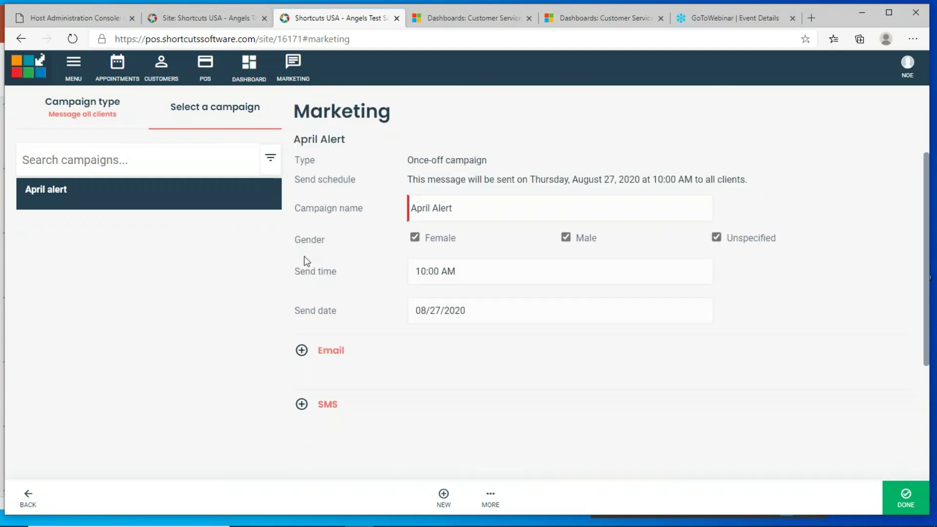
pyautogui.click(302, 404)
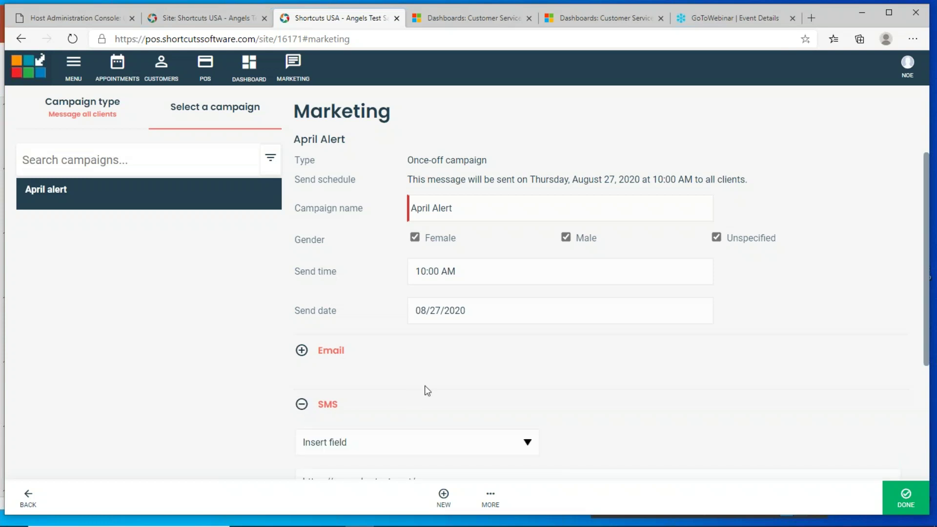
pyautogui.scroll(-3, 427, 389)
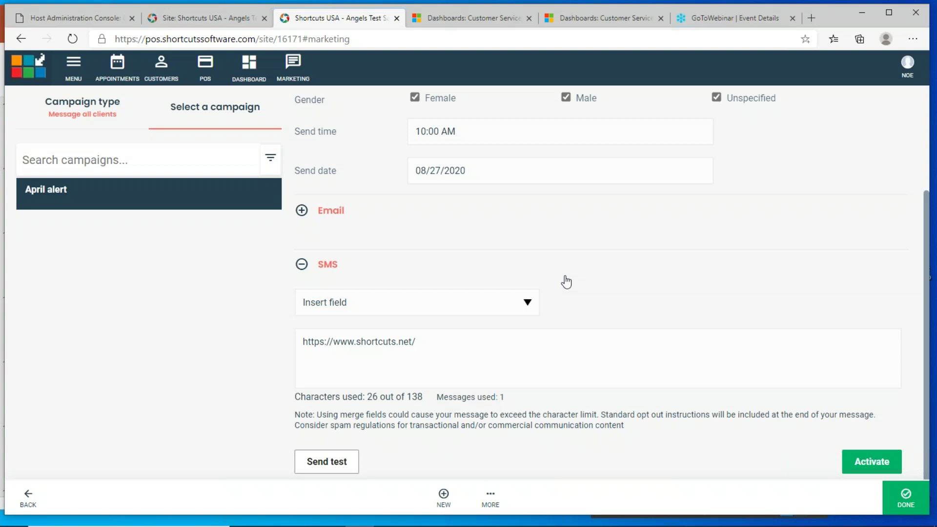
pyautogui.click(64, 109)
pyautogui.click(93, 249)
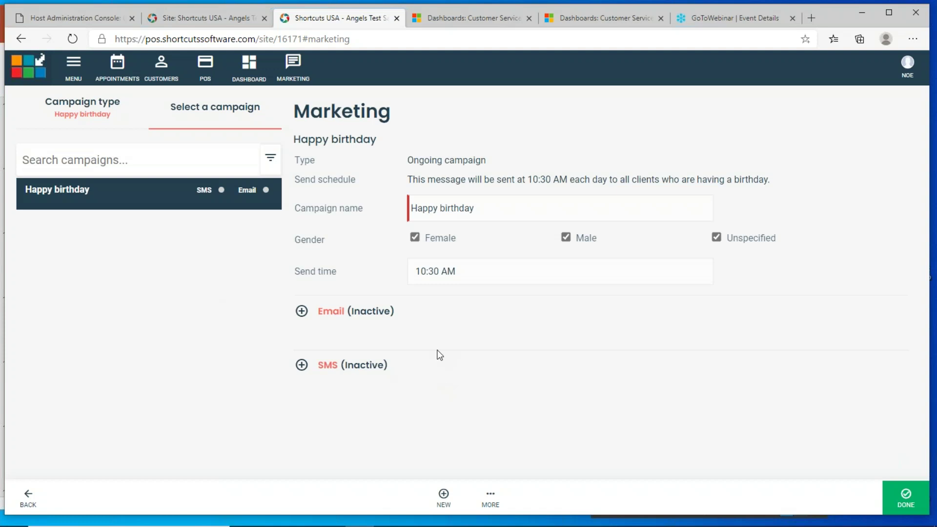
# Inspect the Happy birthday SMS, highlighting its First Name merge field and 136/138 character count
pyautogui.click(301, 367)
pyautogui.scroll(-2, 400, 374)
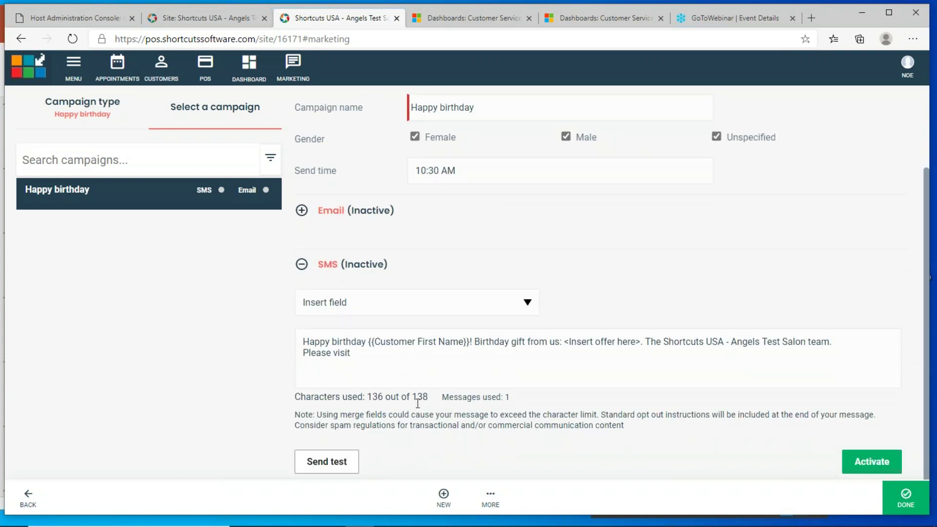
pyautogui.moveTo(464, 341); pyautogui.dragTo(419, 342)
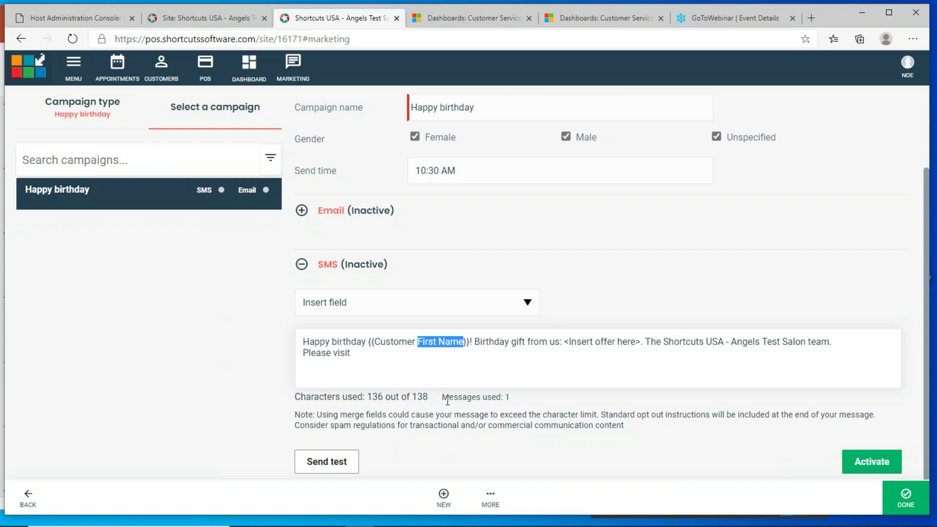
pyautogui.moveTo(429, 398); pyautogui.dragTo(295, 398)
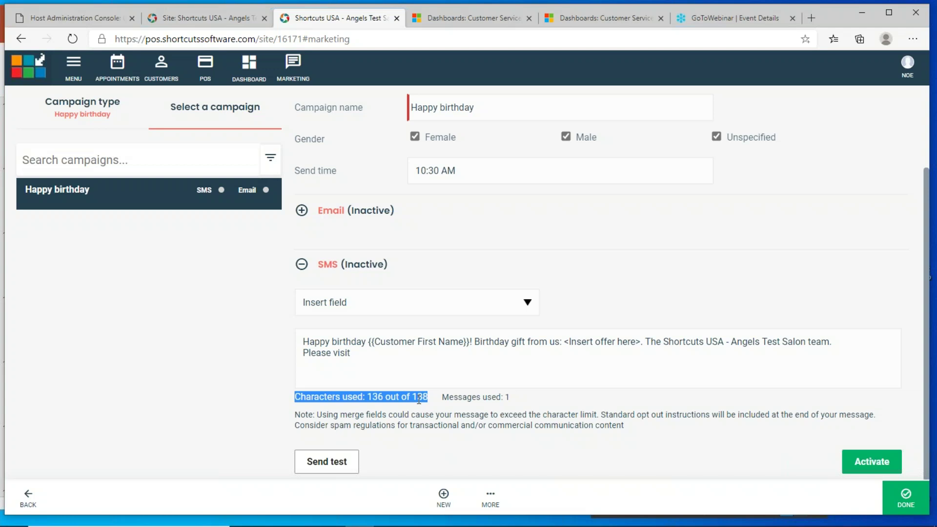
pyautogui.moveTo(404, 353); pyautogui.dragTo(292, 344)
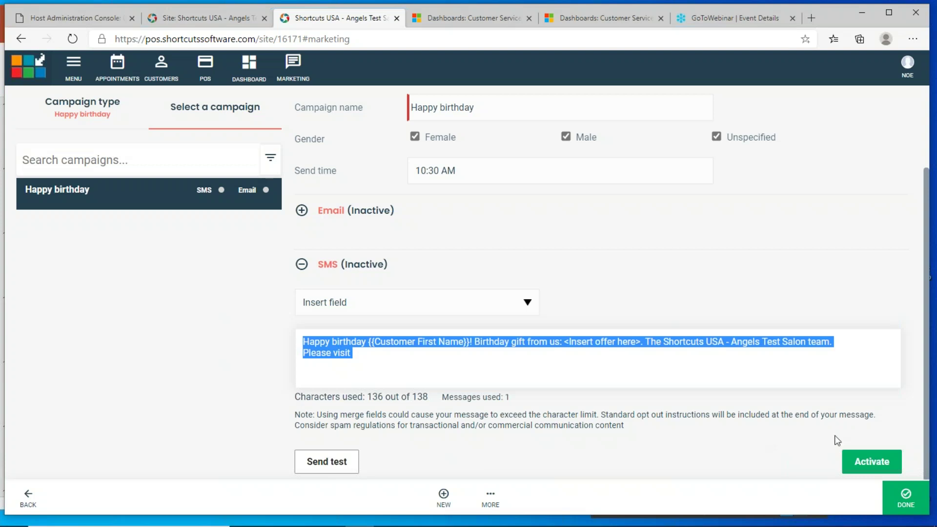
pyautogui.click(534, 360)
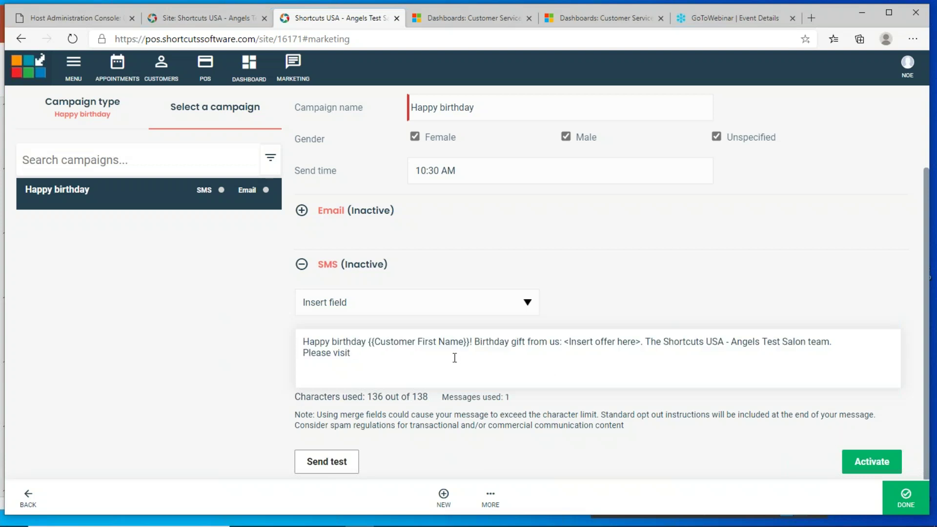
pyautogui.moveTo(413, 341); pyautogui.dragTo(441, 342)
pyautogui.click(92, 112)
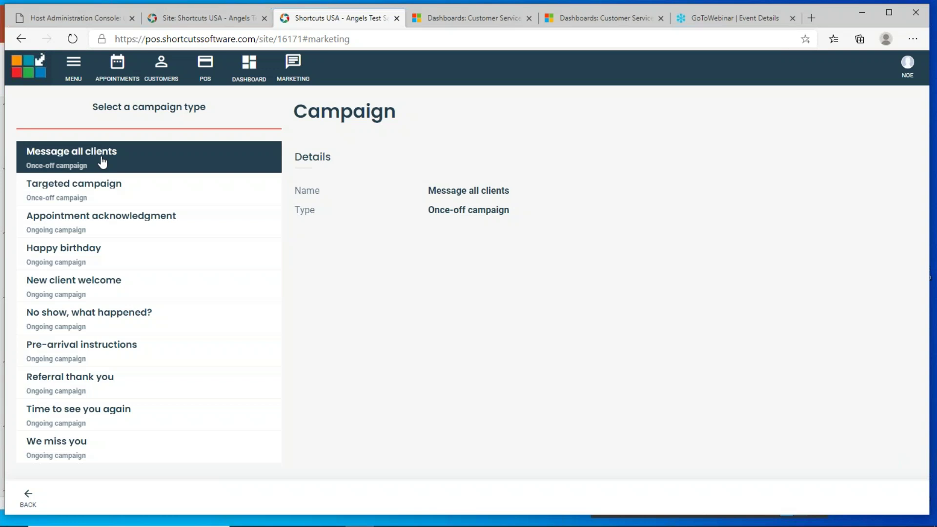
# Bring the Shortcuts Marketing - Basics deck forward and present slide 17, 'Live Demo', full screen
pyautogui.moveTo(586, 520)
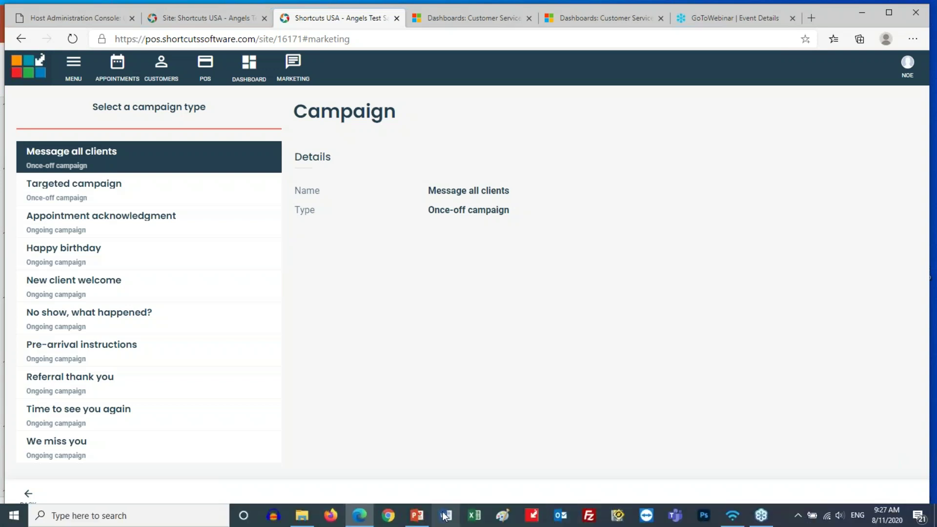
pyautogui.click(421, 522)
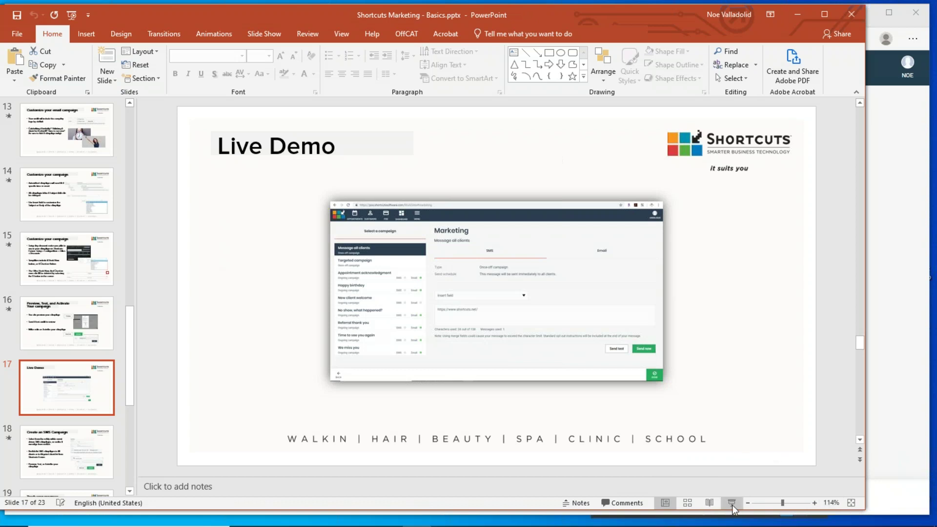
pyautogui.click(732, 503)
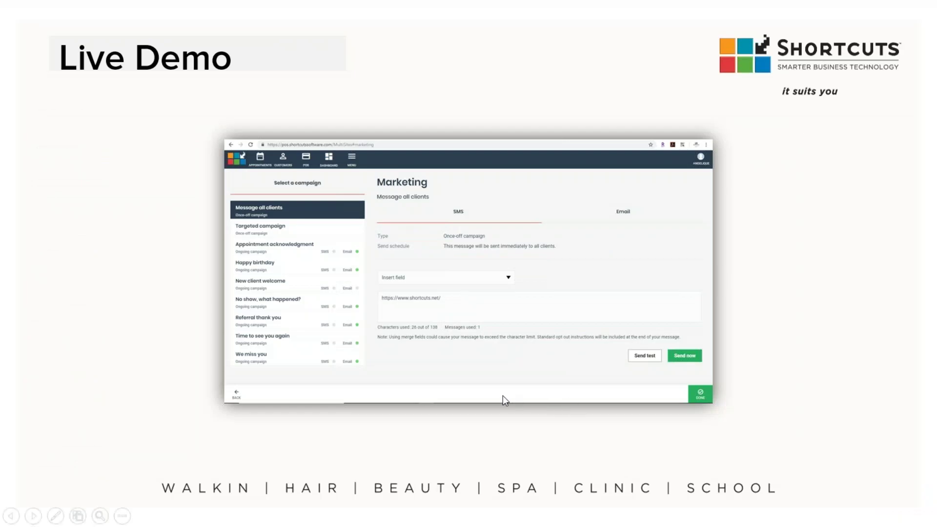